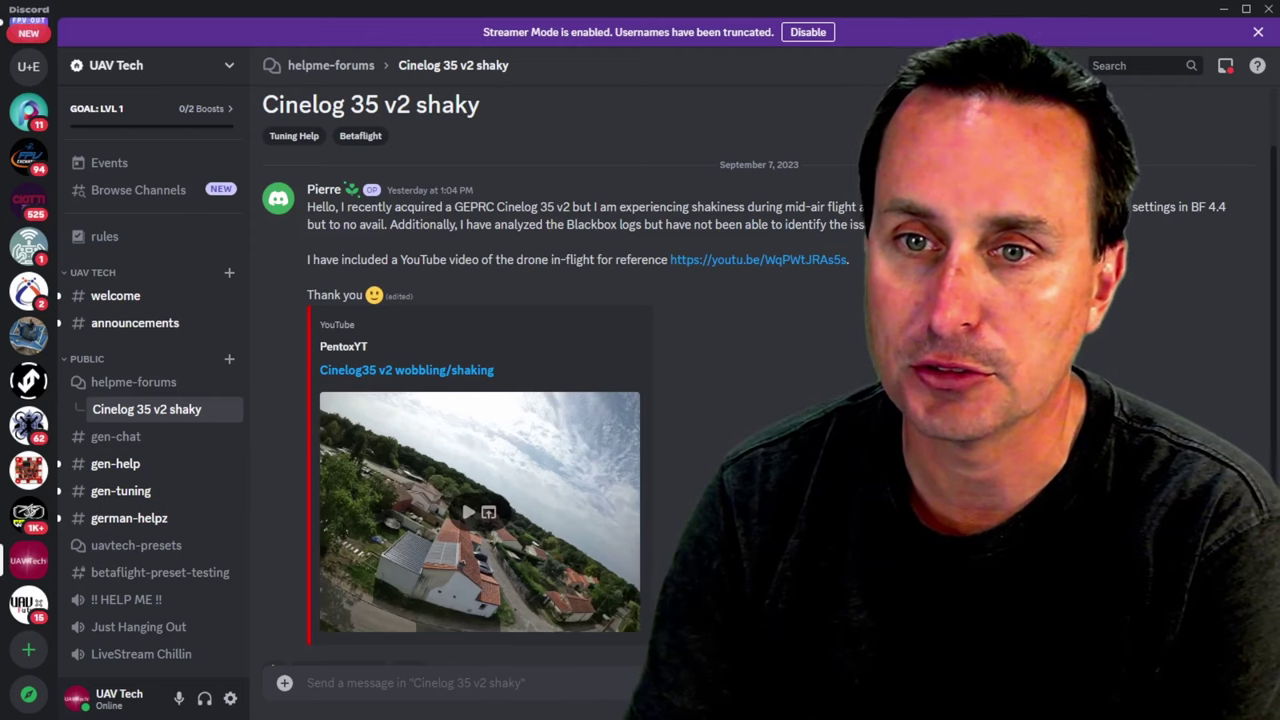
Read through the "Cinelog 35 v2 shaky" help post and its reply in the helpme-forums channel
scroll(538, 649, down, 3)
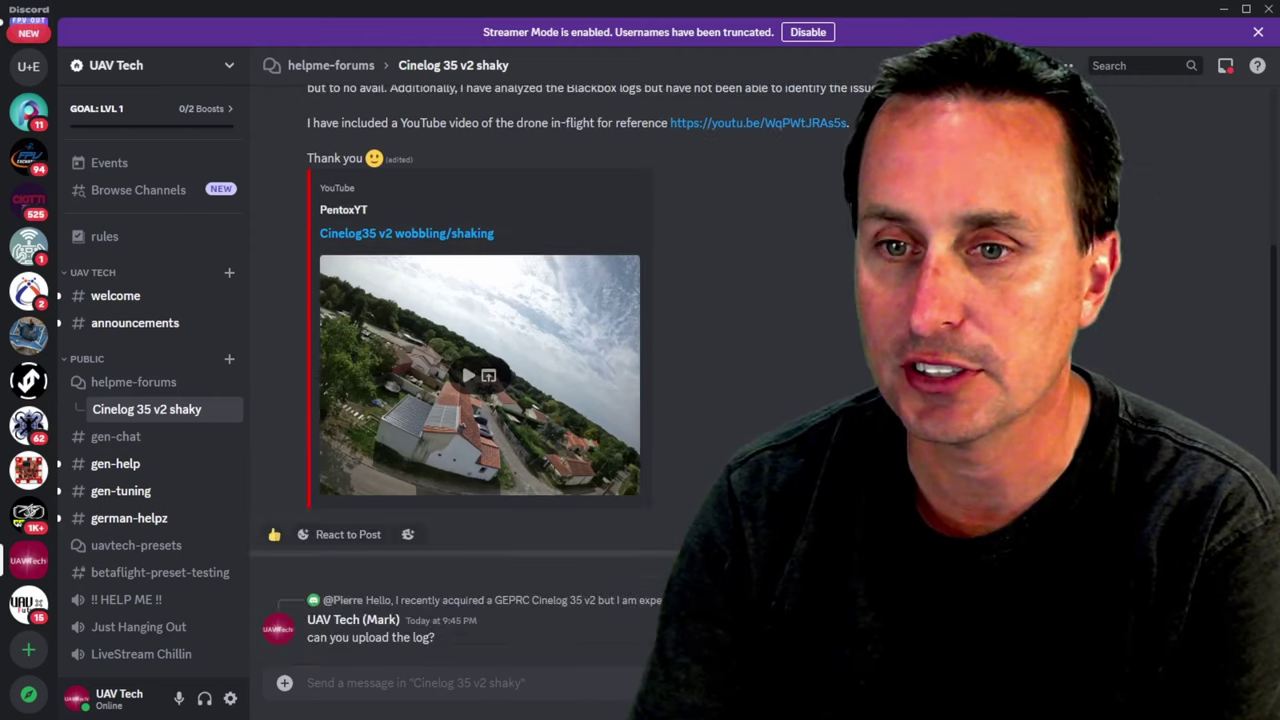
scroll(545, 626, up, 3)
scroll(546, 632, down, 2)
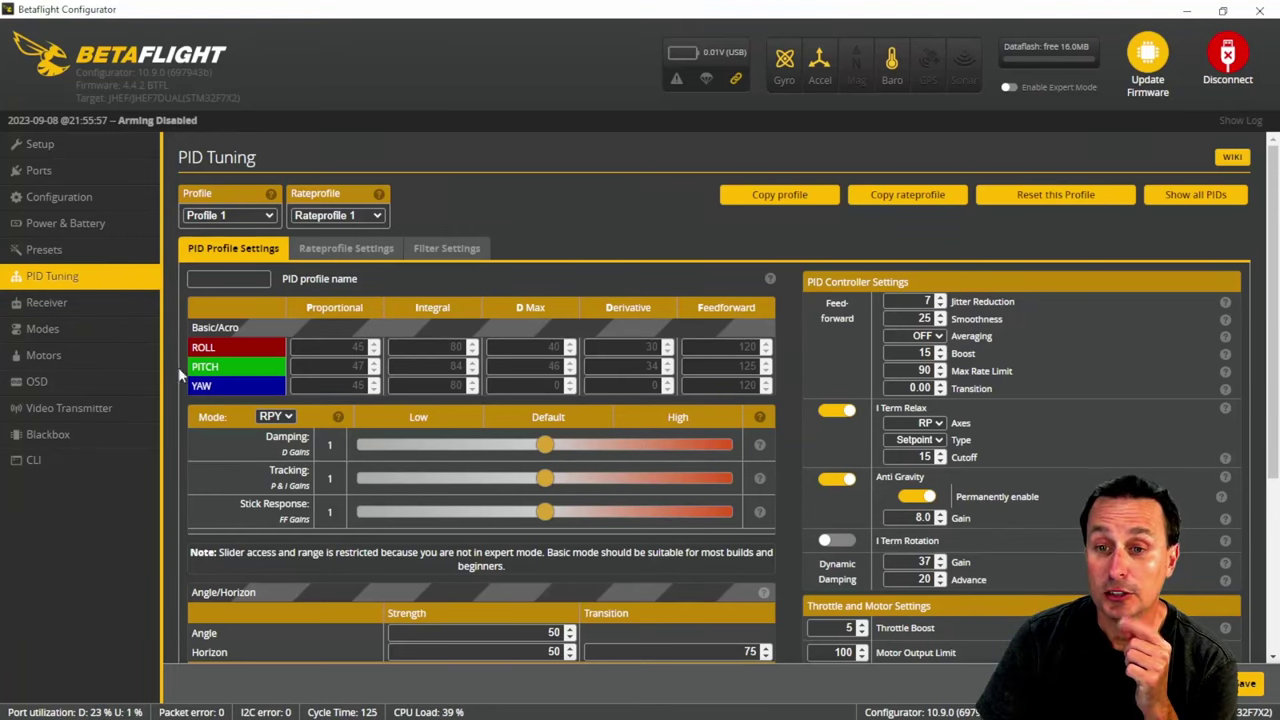
In Betaflight Configurator, set the PID slider mode to RP and the yaw Proportional gain to 100
click(276, 417)
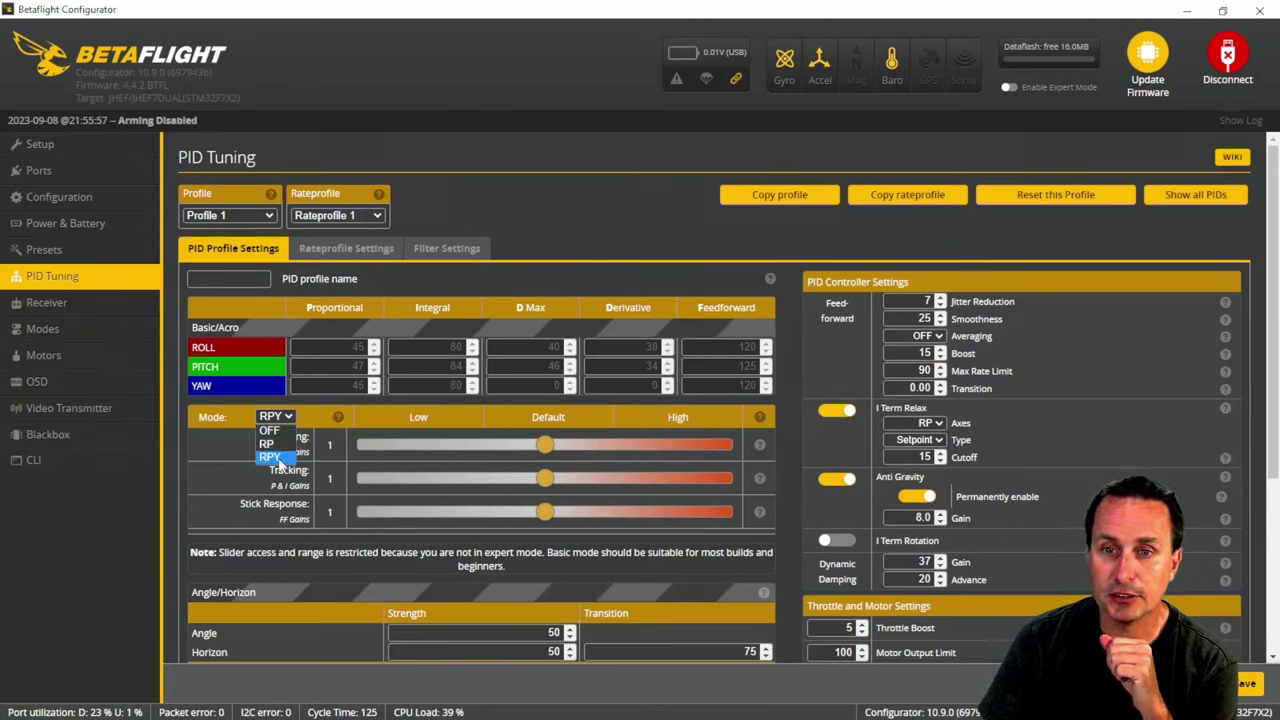
click(274, 456)
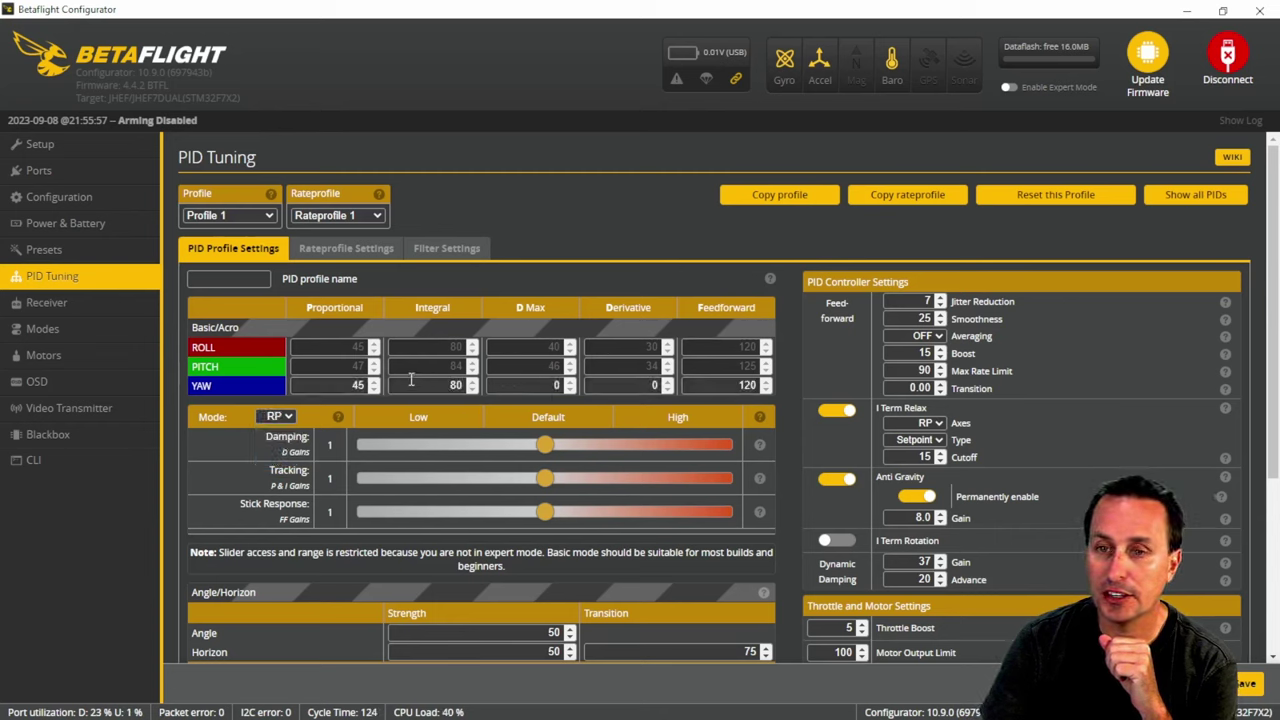
double_click(357, 385)
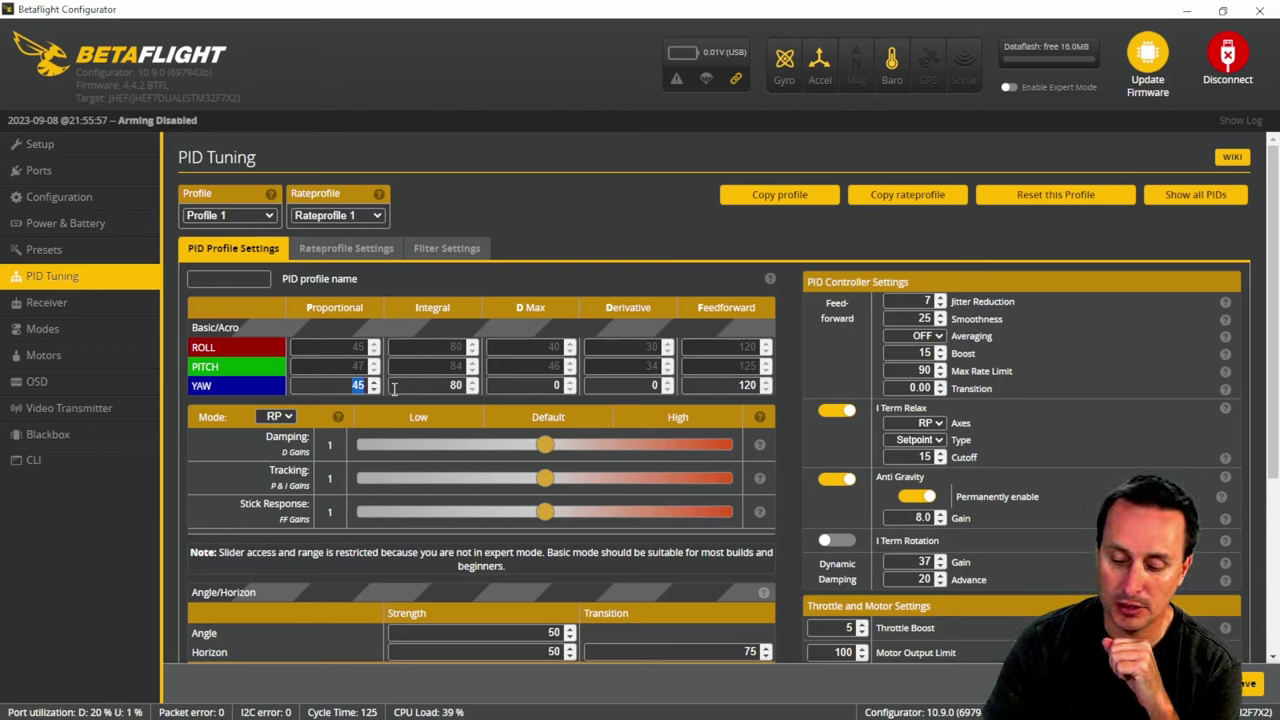
text(100)
double_click(446, 386)
text(1)
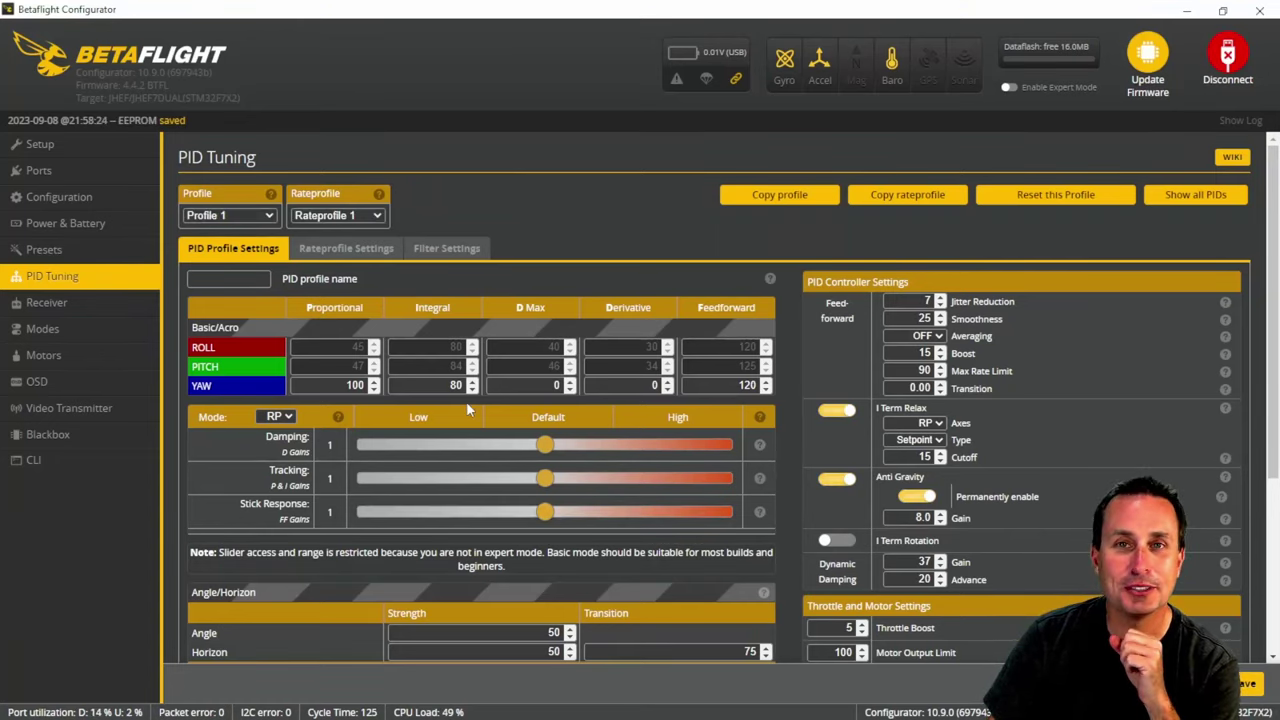
Set the Expo to 0.80 for roll, pitch and yaw in the rate profile, keeping the rates type on Actual
click(367, 249)
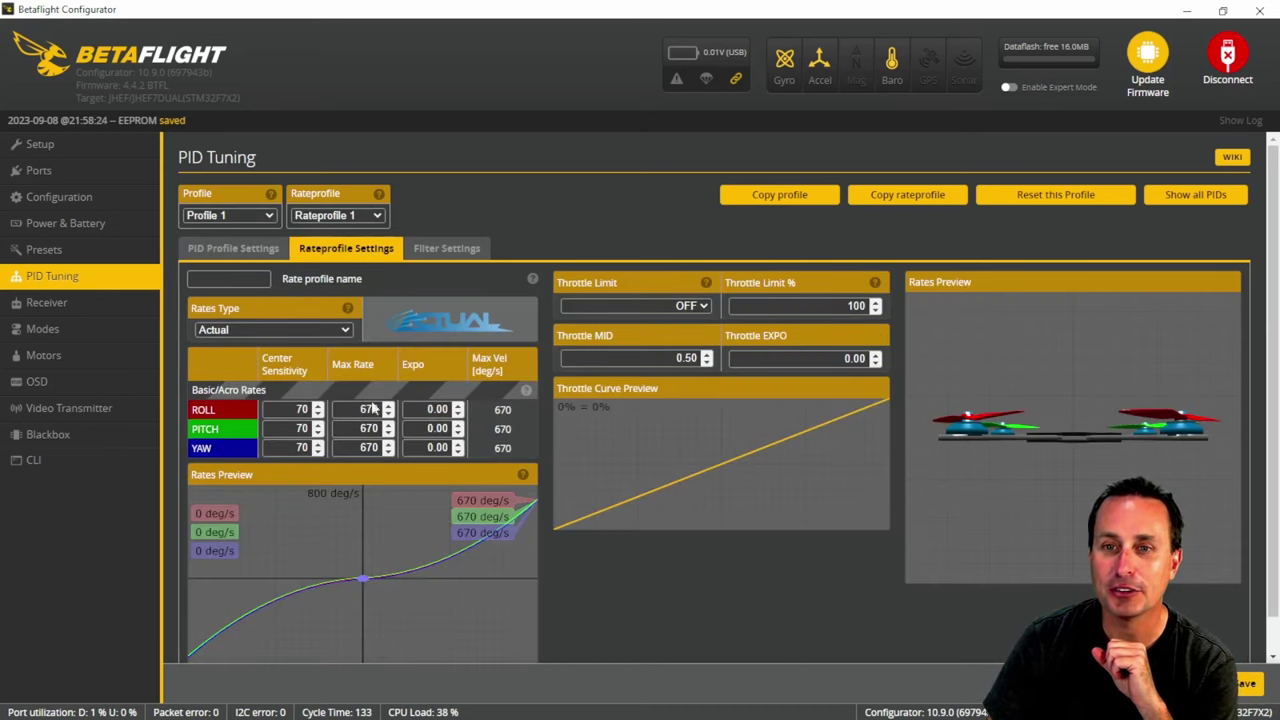
click(300, 329)
click(300, 329)
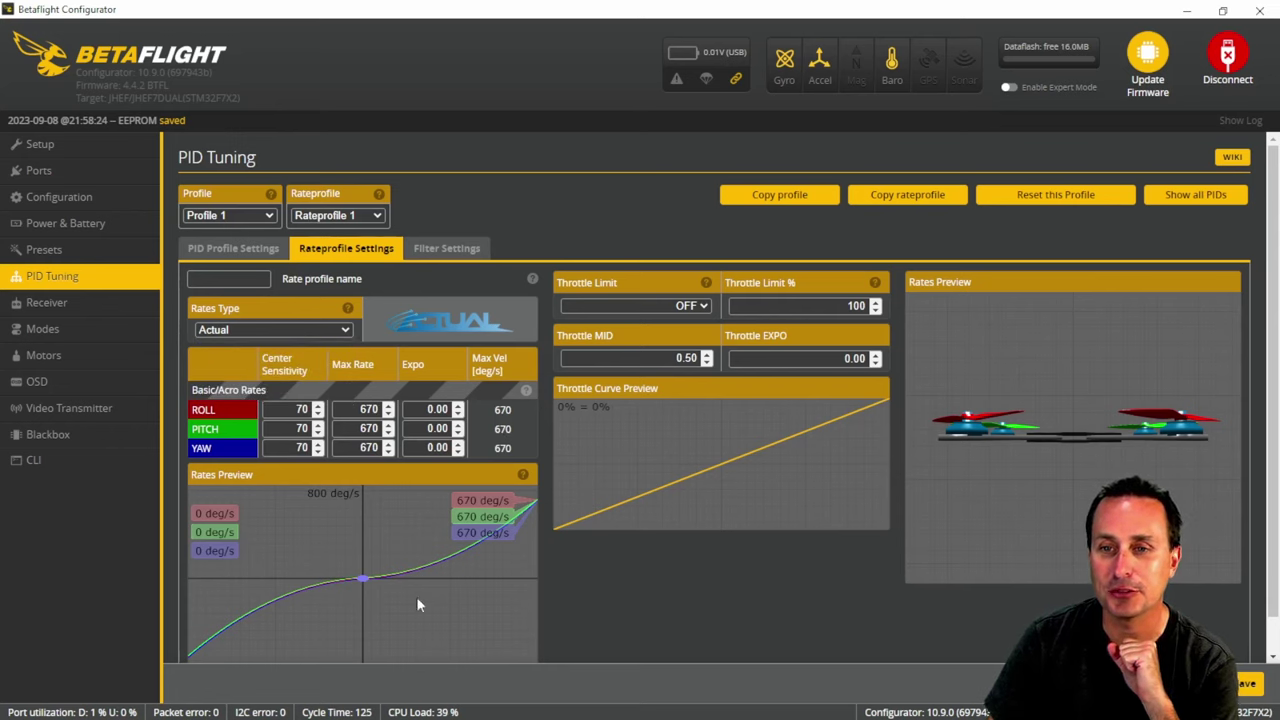
drag(423, 428, 488, 420)
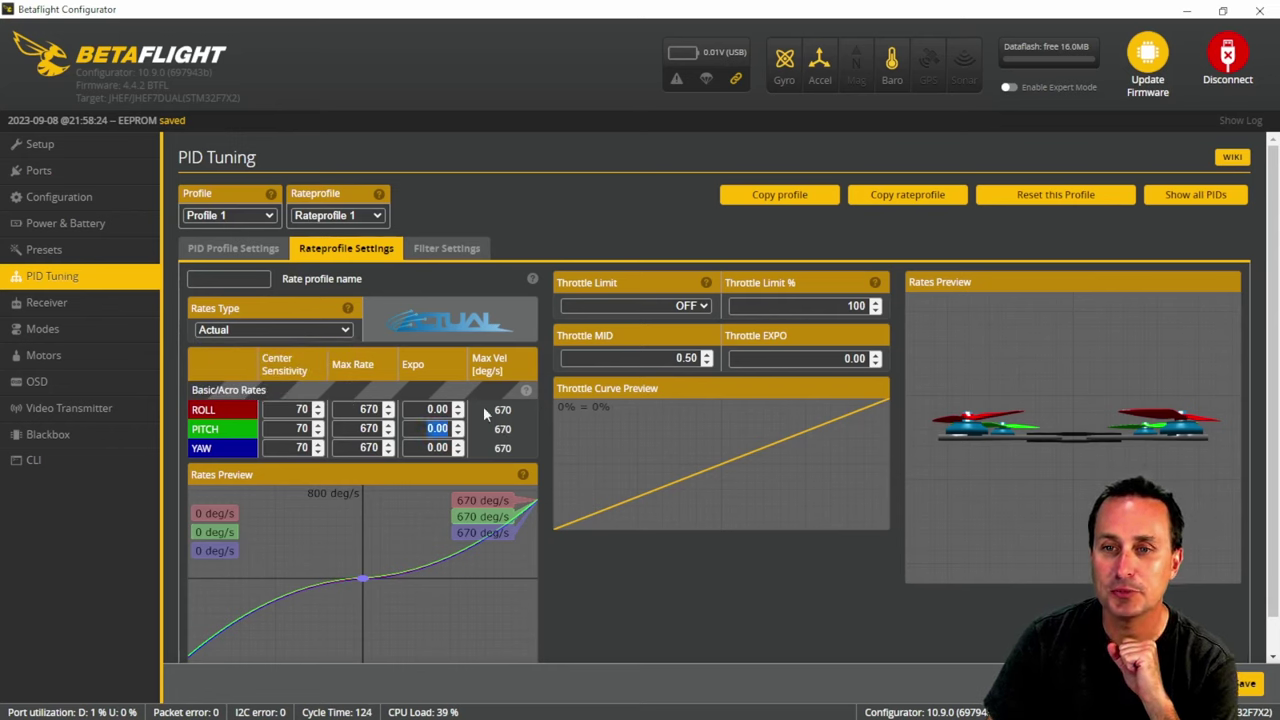
text(0.8)
click(432, 409)
text(0.8)
click(438, 447)
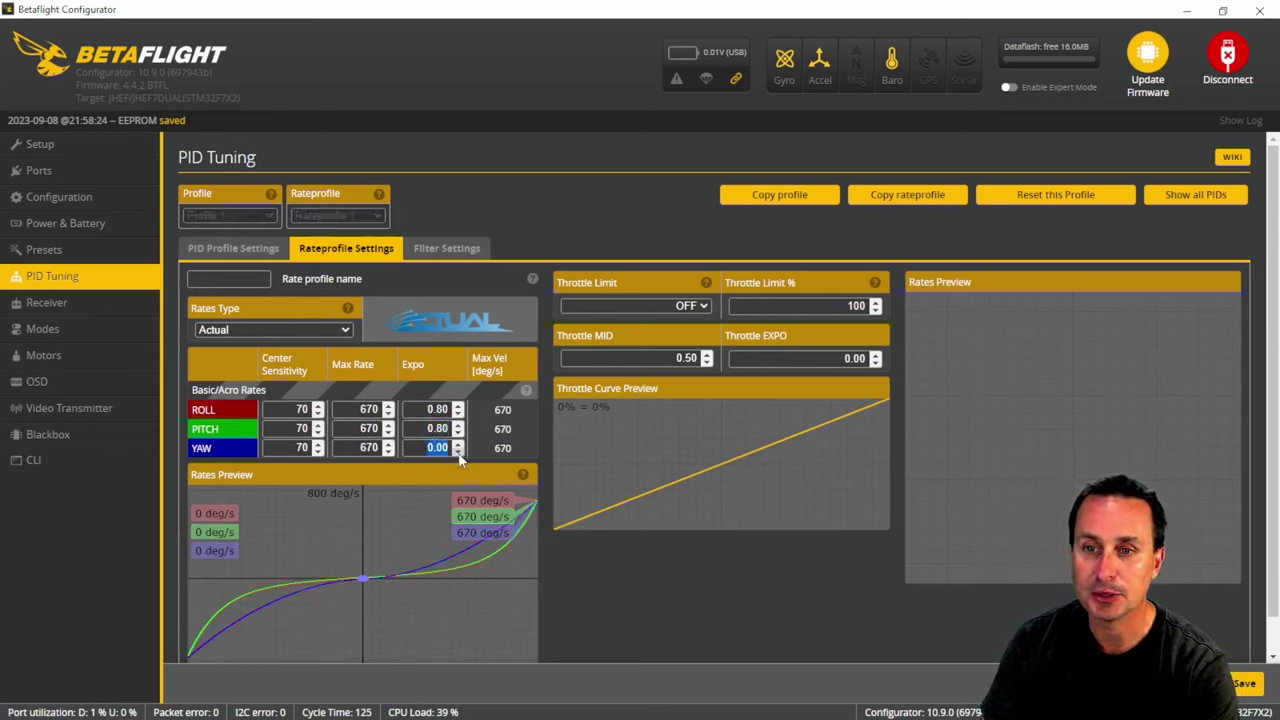
text(.8)
click(428, 428)
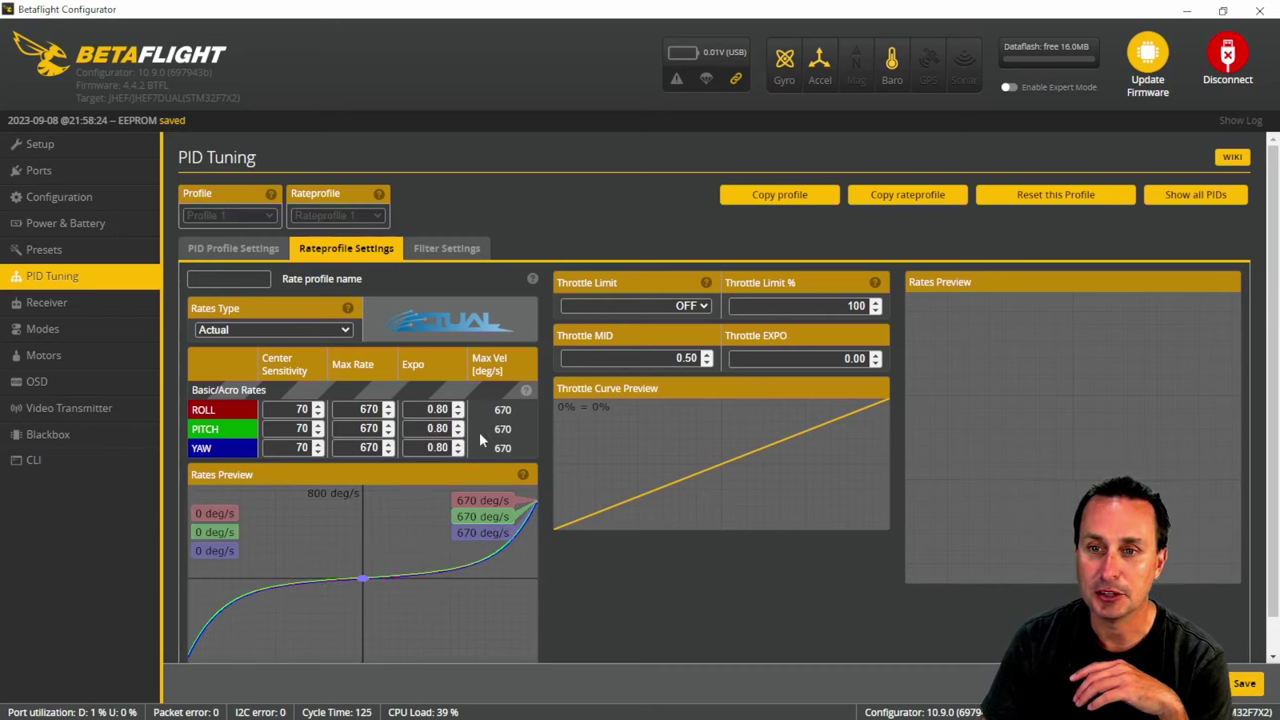
click(428, 428)
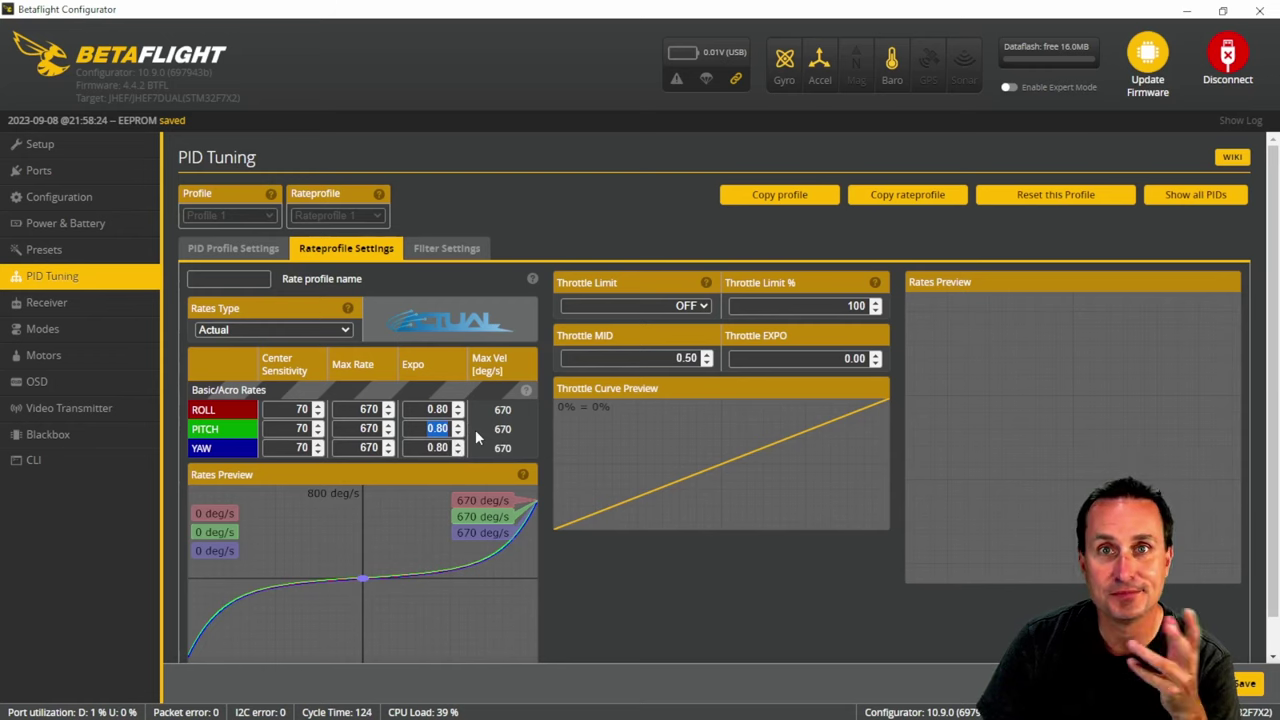
key(Left)
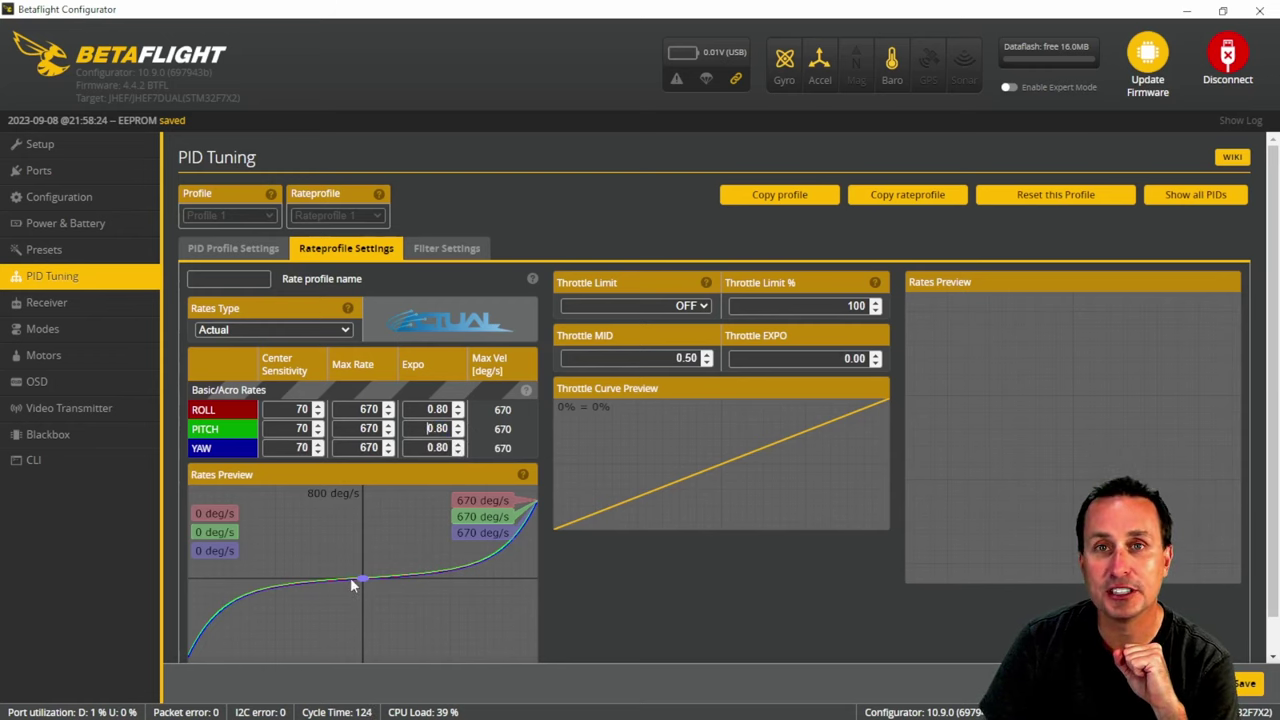
Set the roll Max Rate to 1000 and raise the roll Expo to 1 in the rate profile
double_click(334, 410)
text(100)
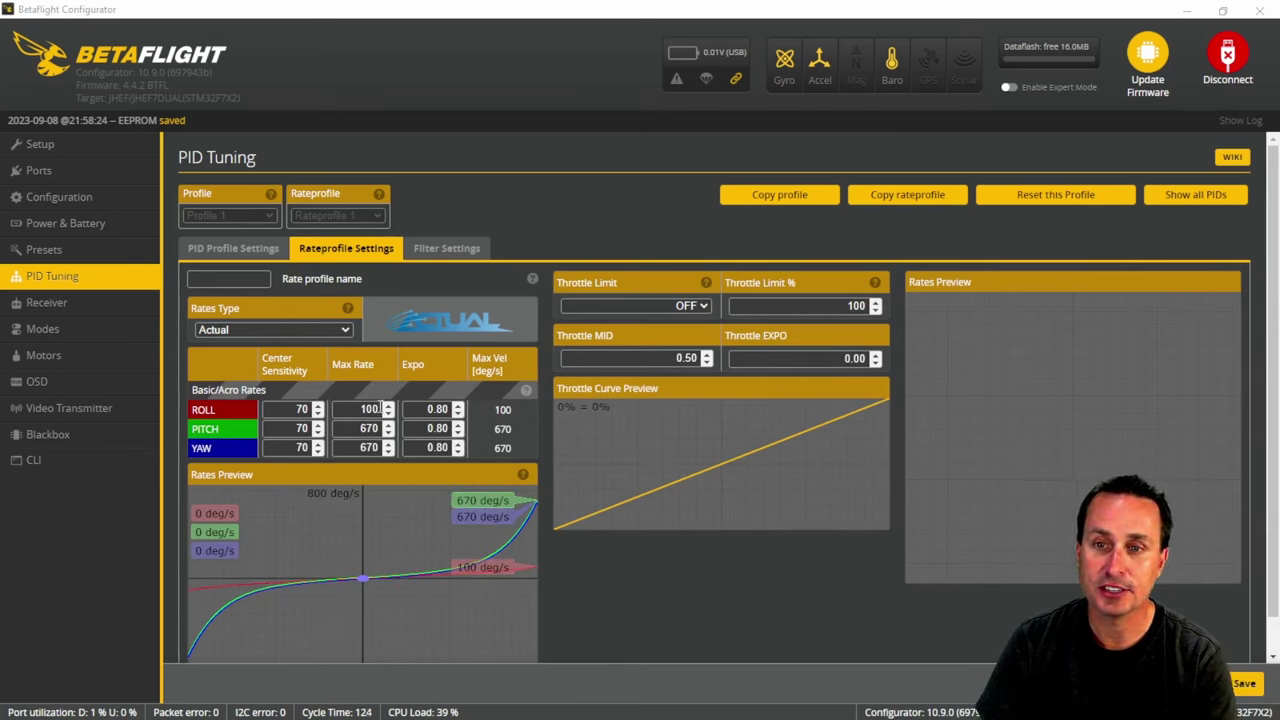
text(0)
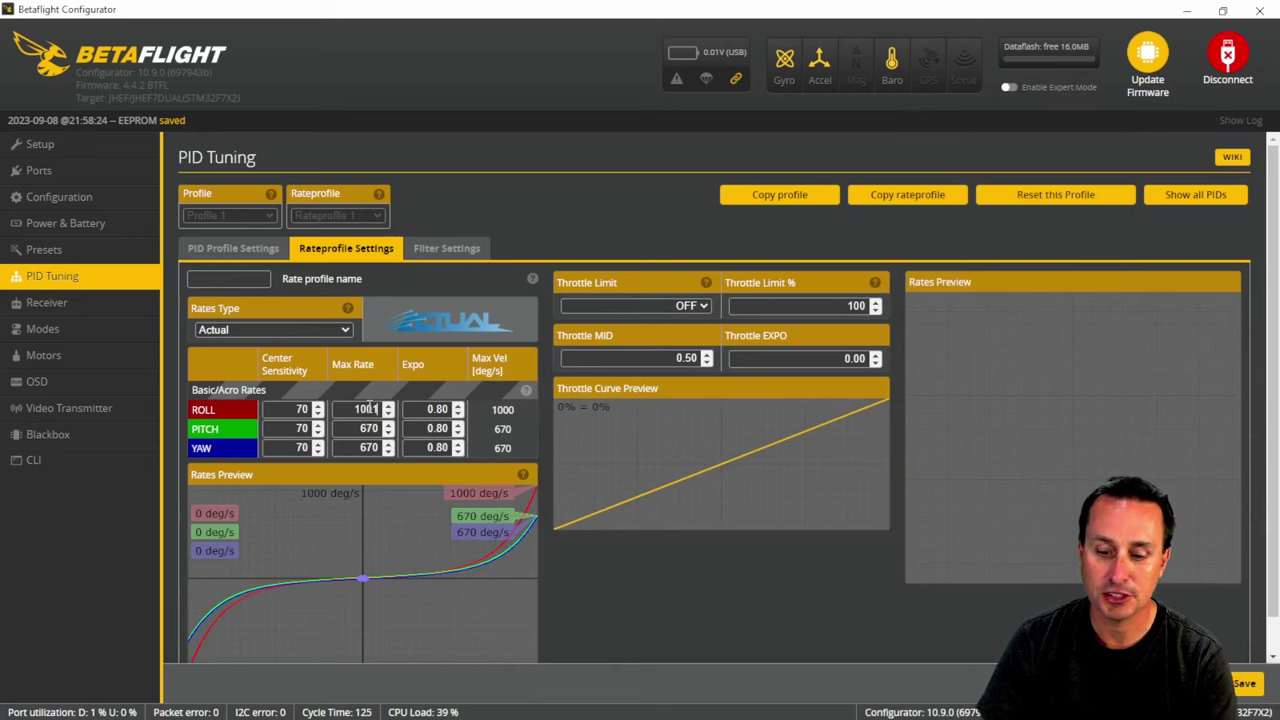
key(BackSpace)
text(0)
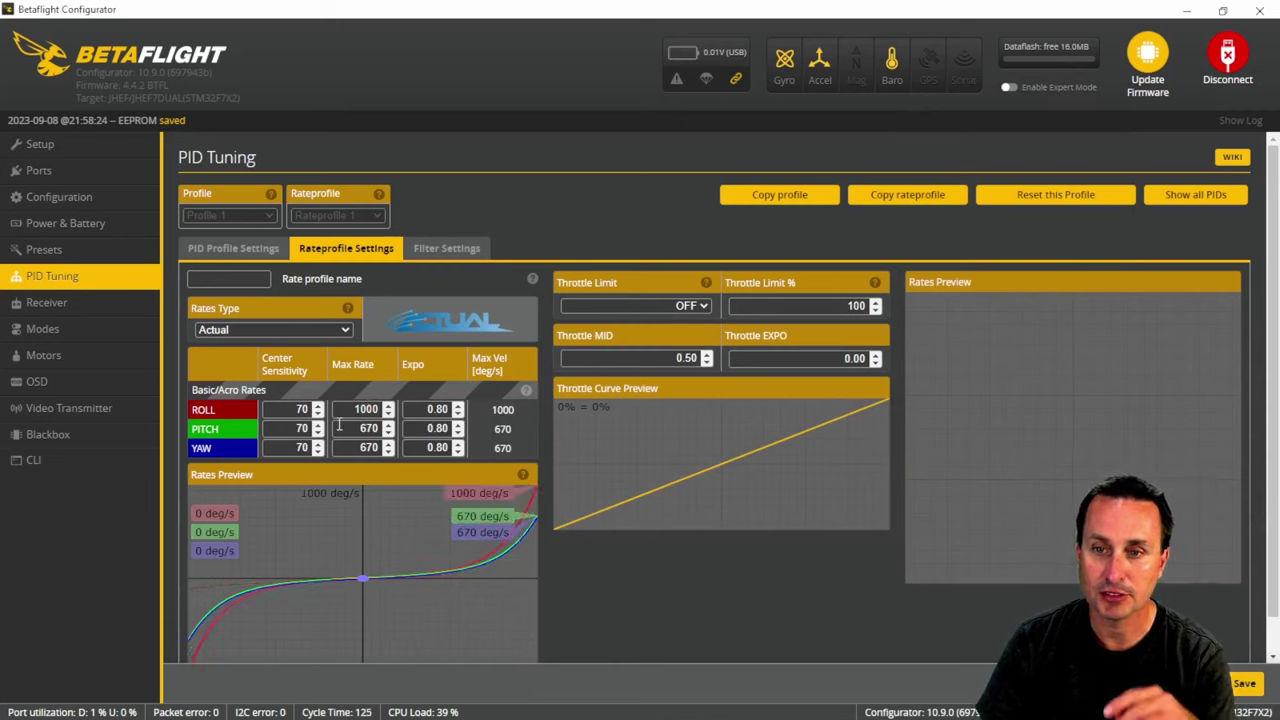
click(457, 405)
click(457, 406)
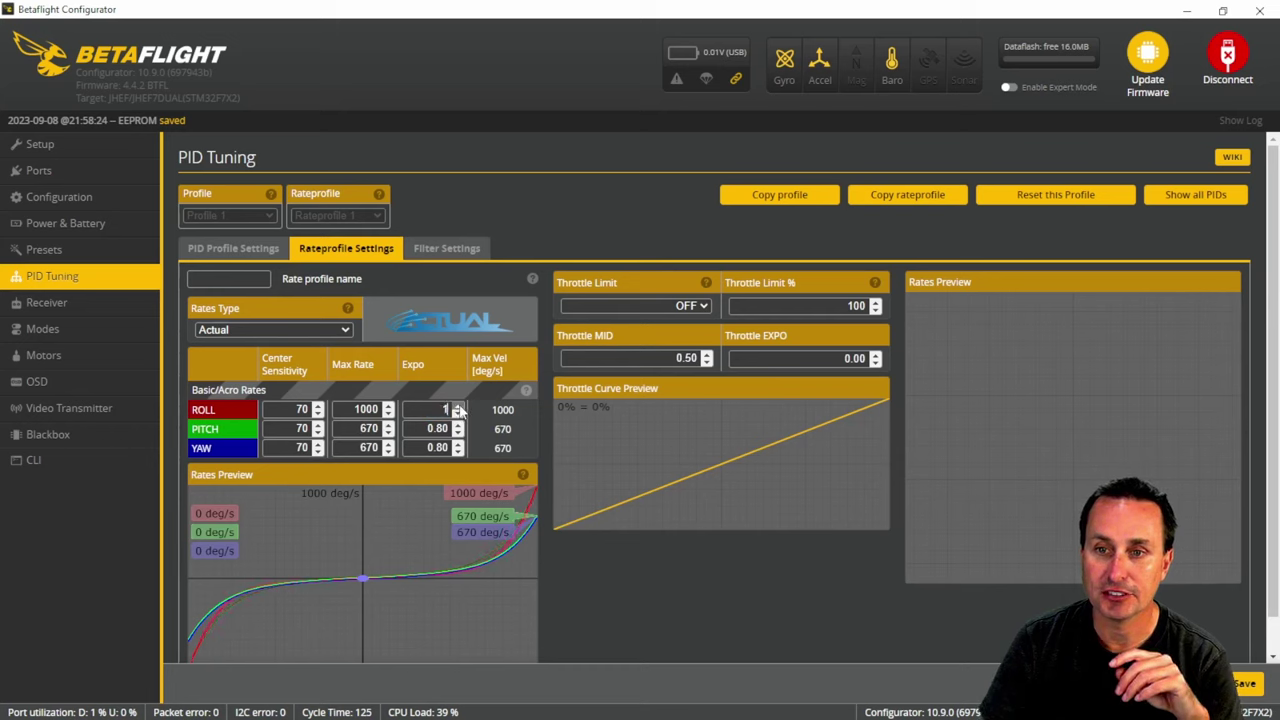
click(458, 413)
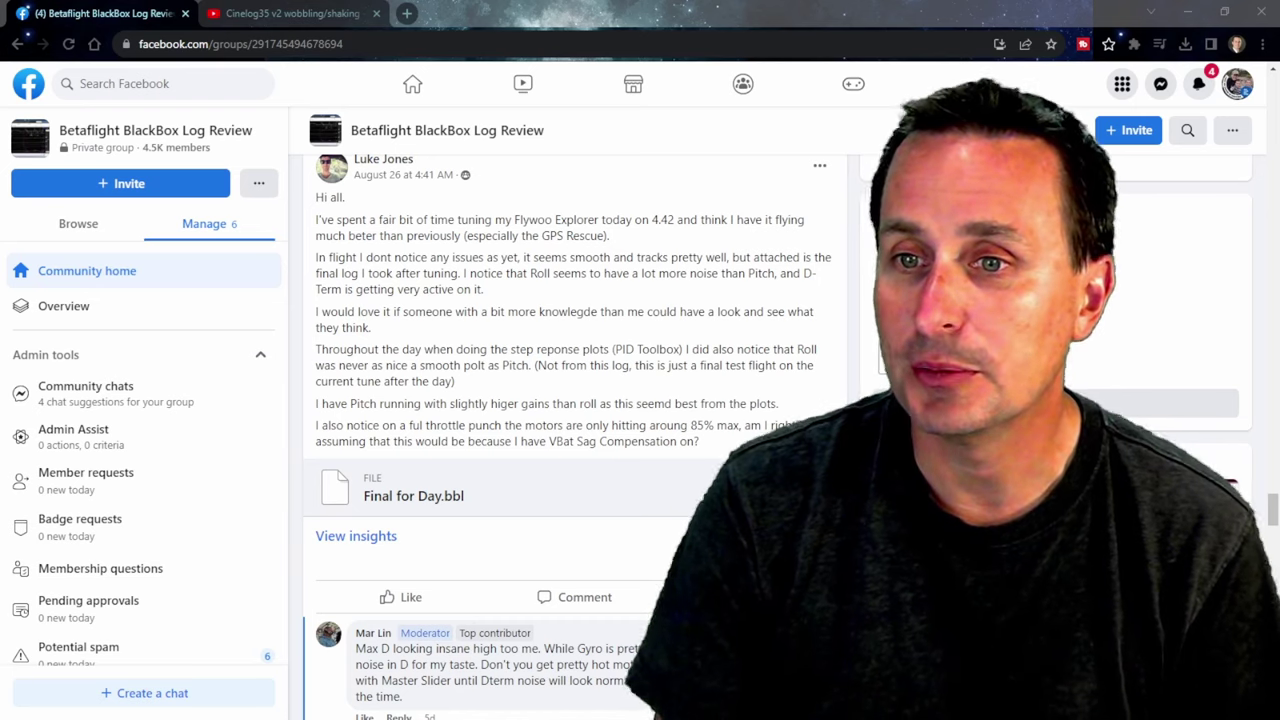
Open the Final for Day.bbl log attached to the tuning post in the Betaflight BlackBox Log Review group
key(ctrl+b)
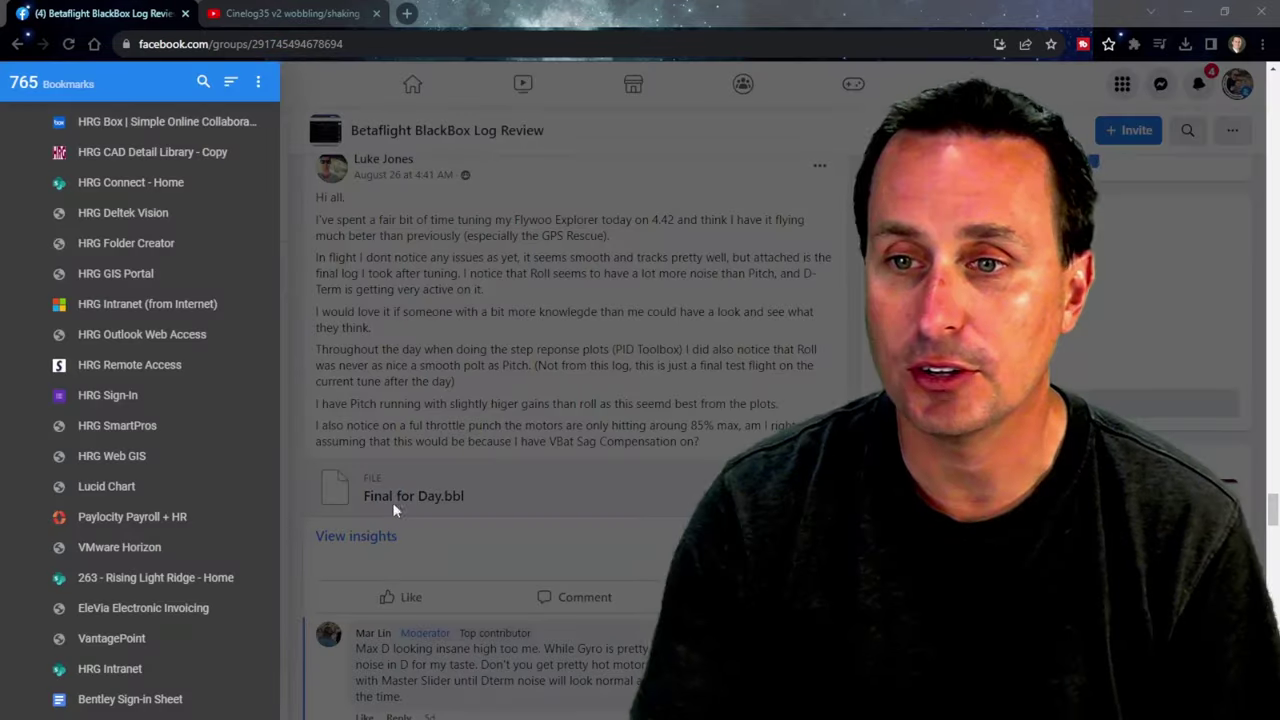
click(412, 557)
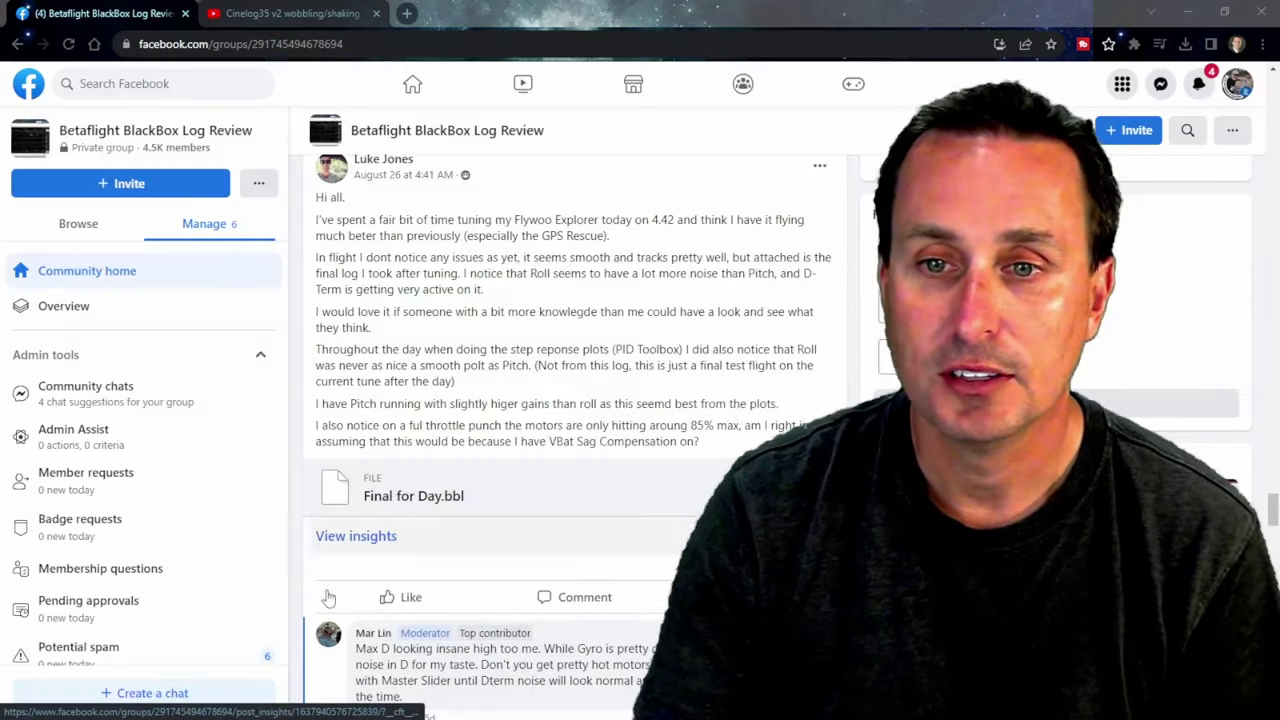
click(410, 497)
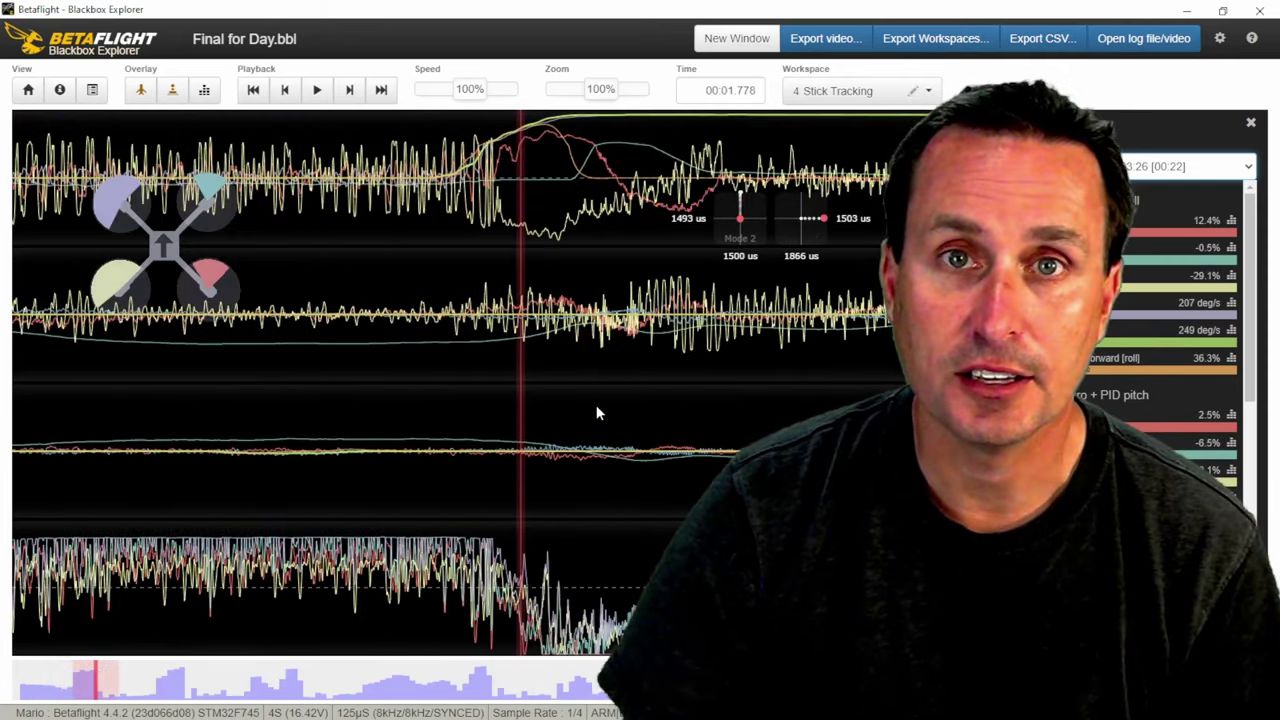
In Blackbox Explorer, examine the gyro, PID and motor traces during the full-throttle punch near 00:01.6
key(space)
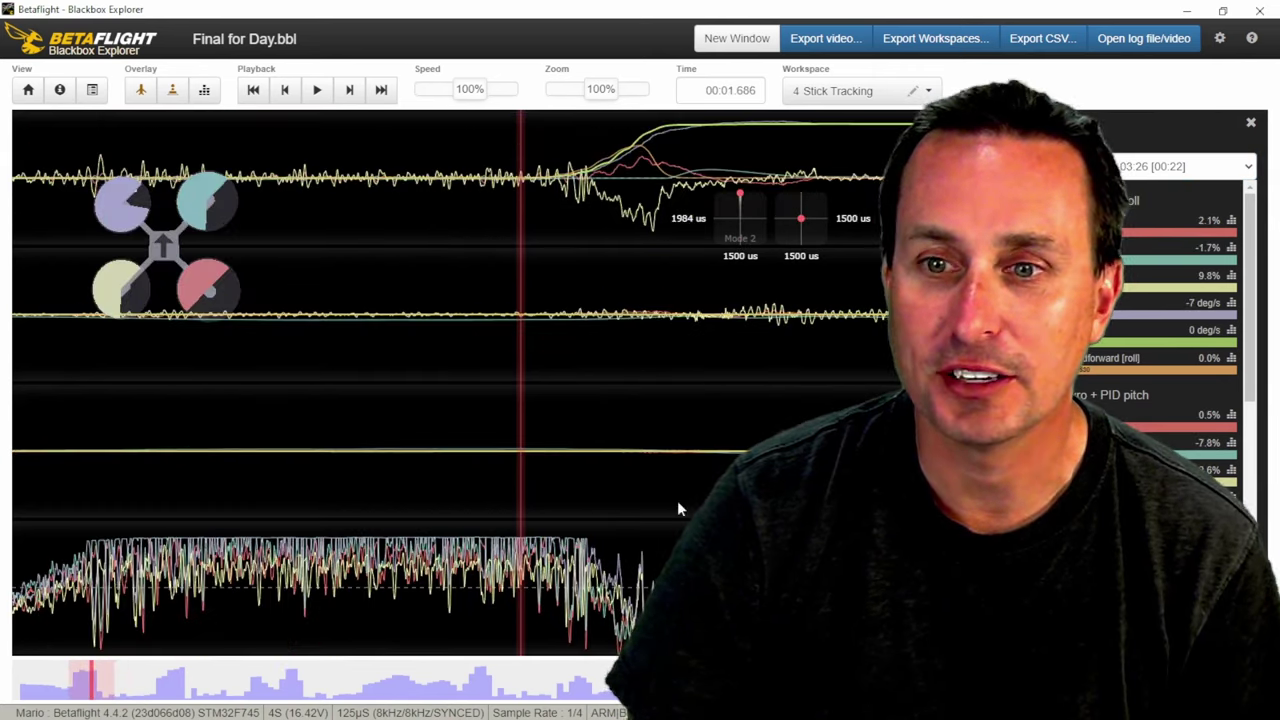
scroll(629, 552, up, 1)
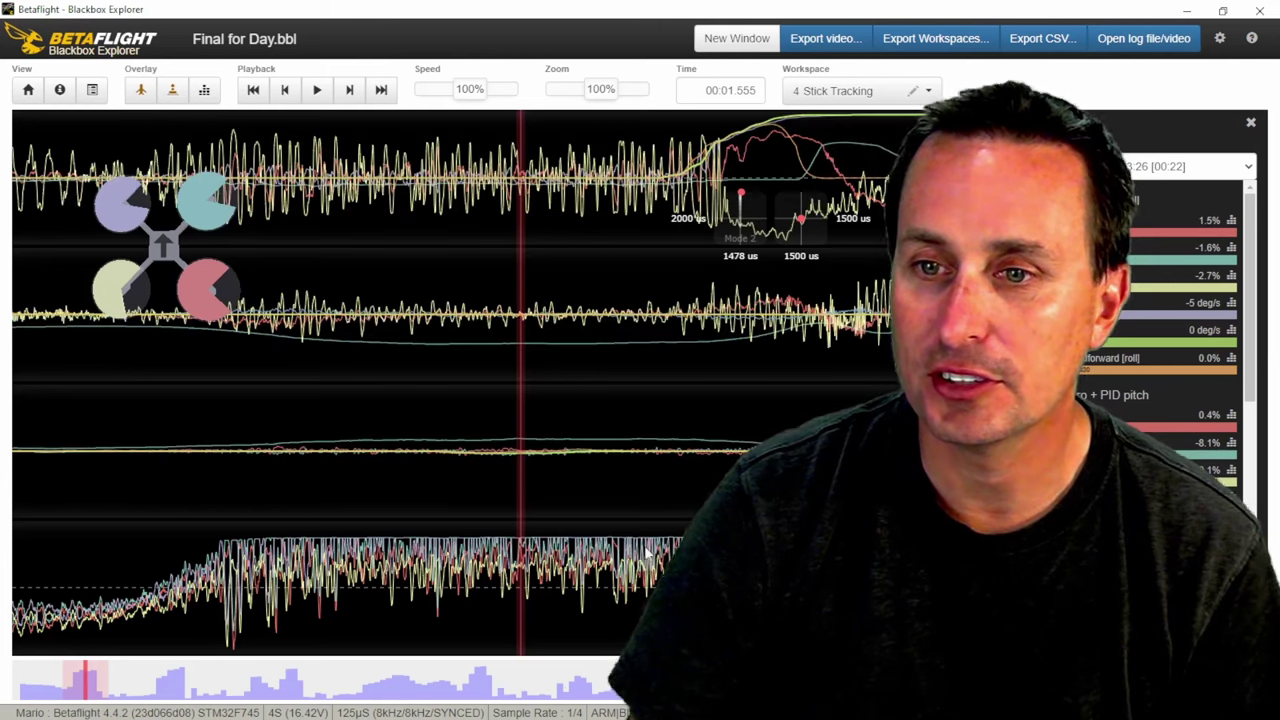
scroll(621, 551, down, 1)
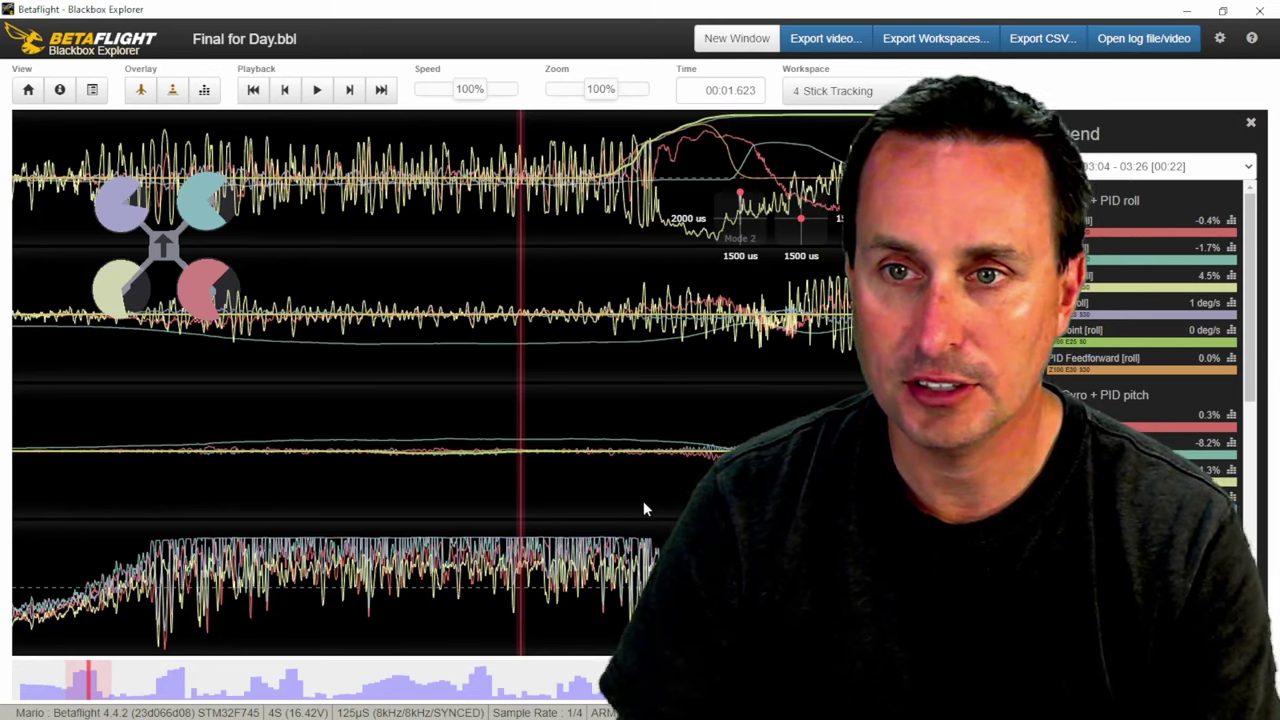
Review the log's PID, slider, filter and rates settings against the original Facebook post, and close the header view
key(i)
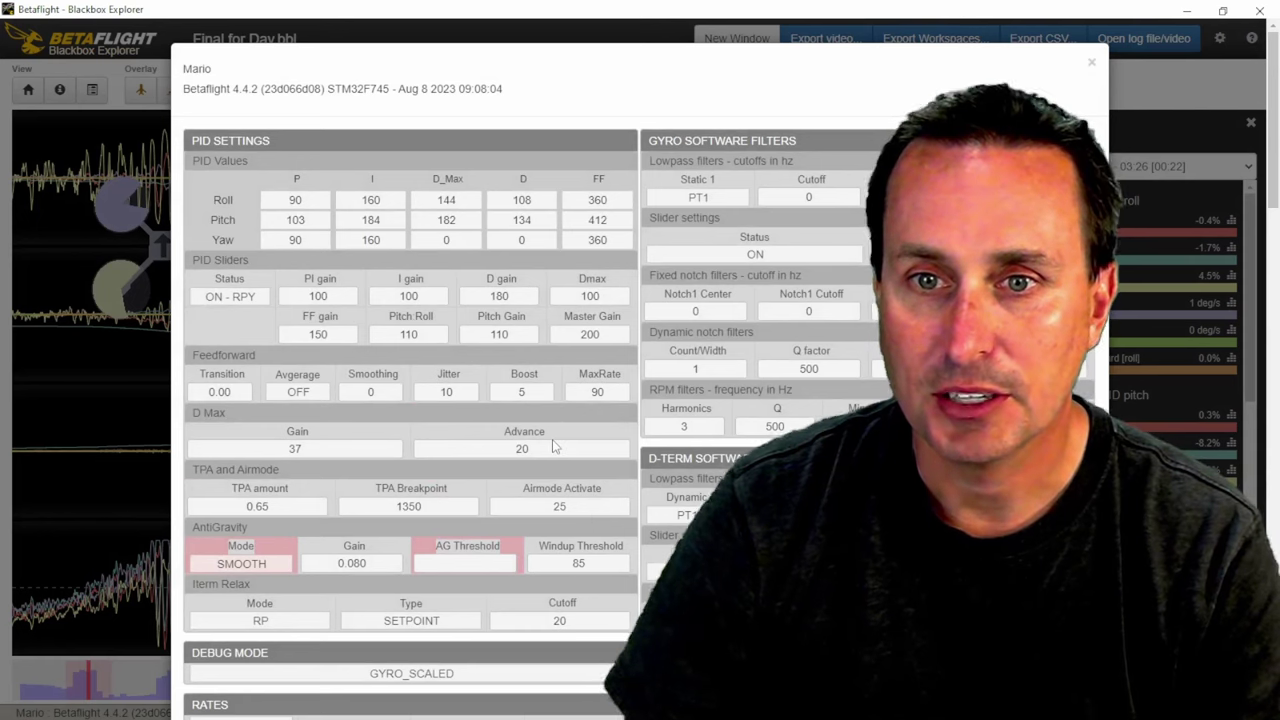
scroll(555, 446, down, 3)
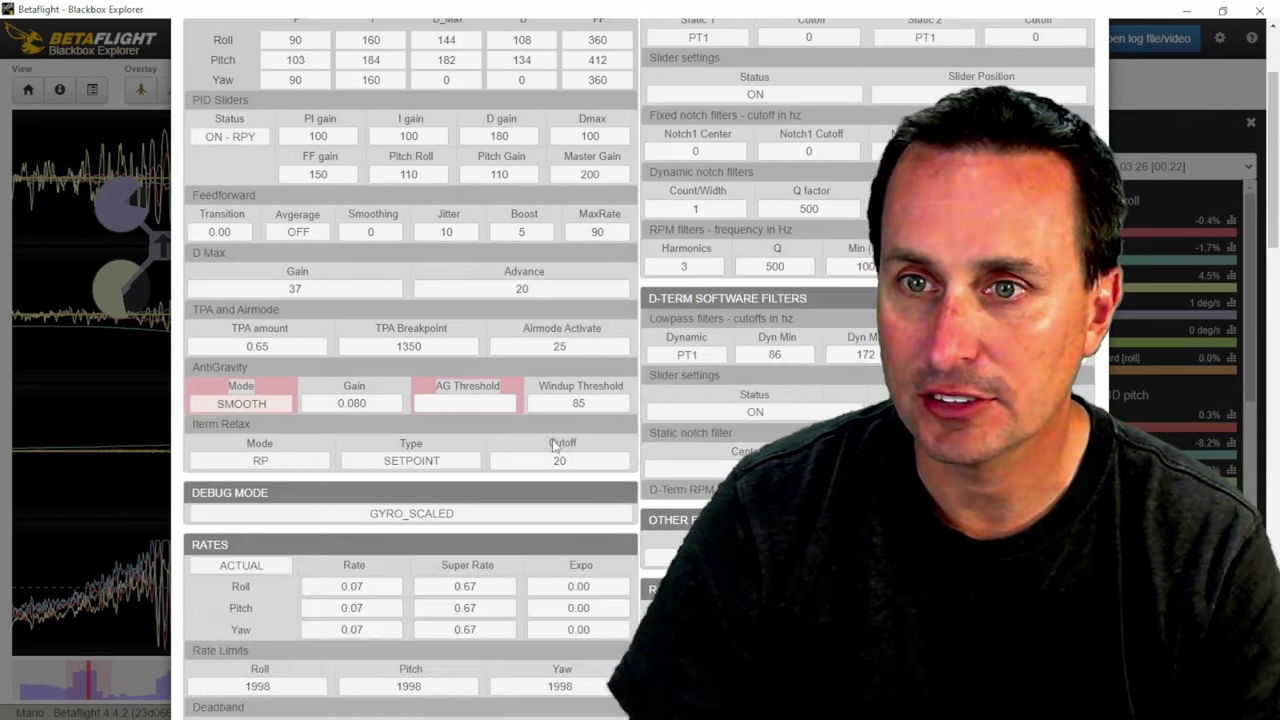
scroll(552, 439, up, 3)
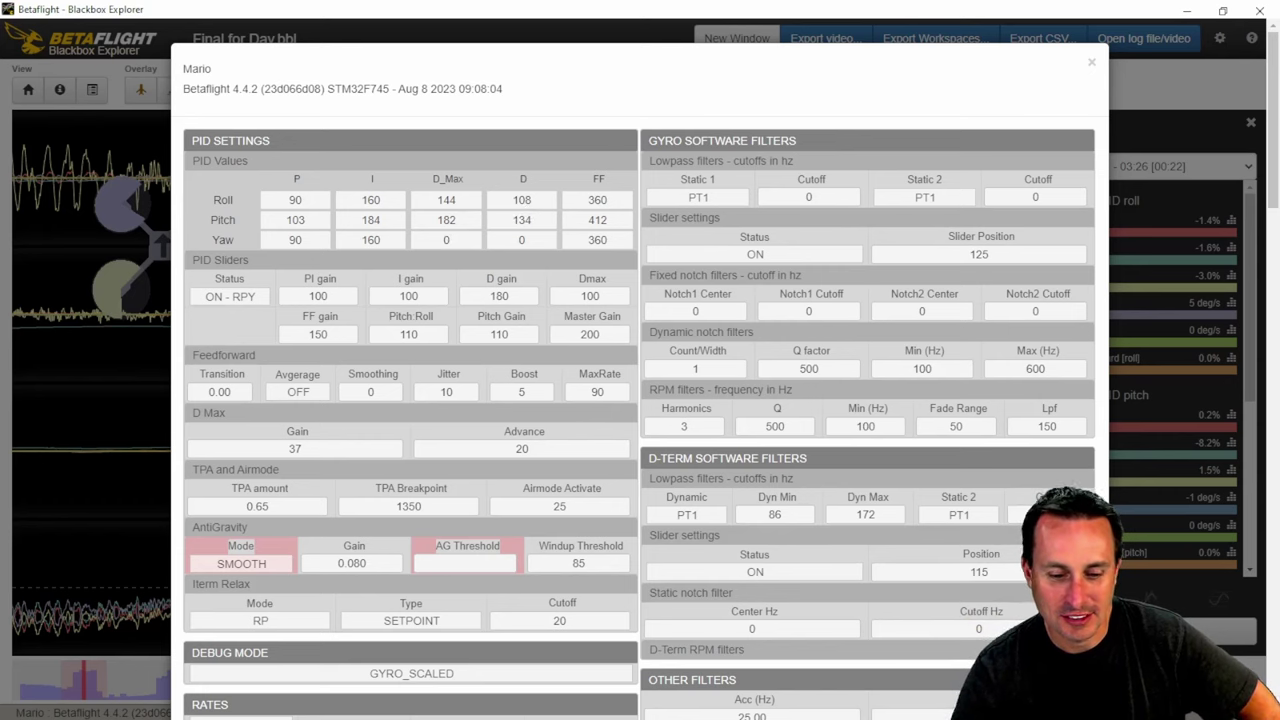
key(alt+Tab)
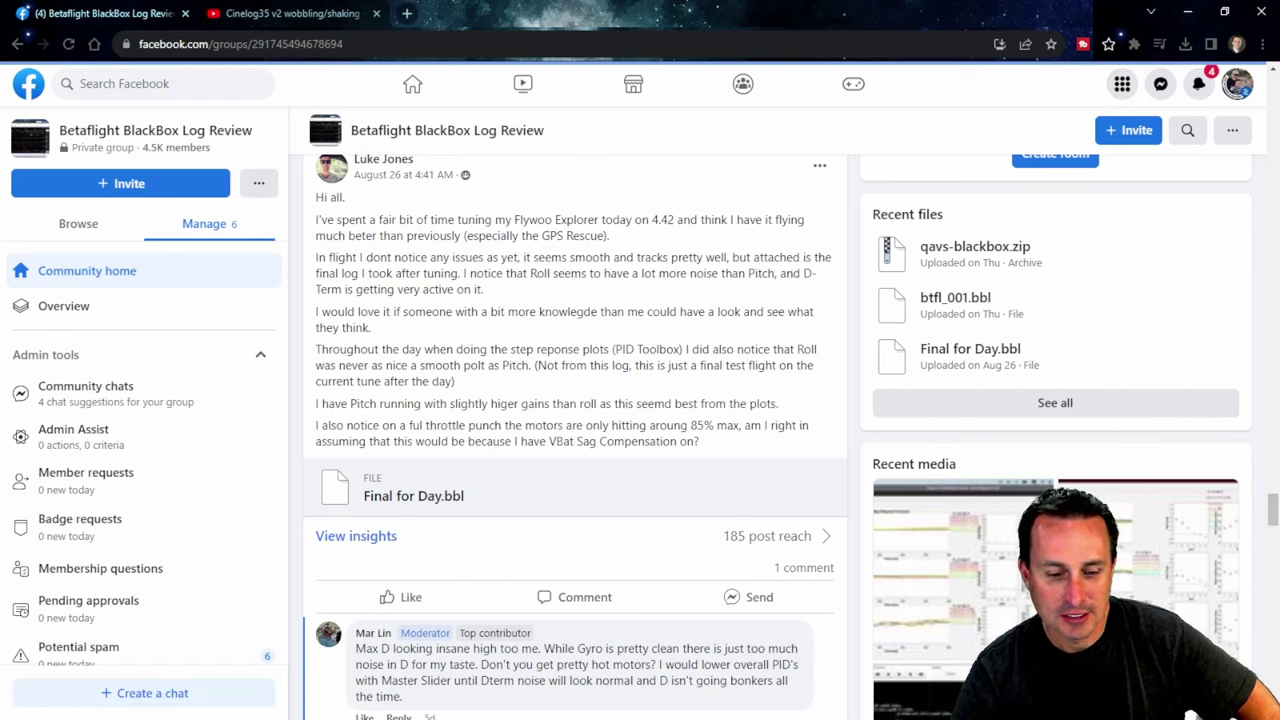
key(alt+Tab)
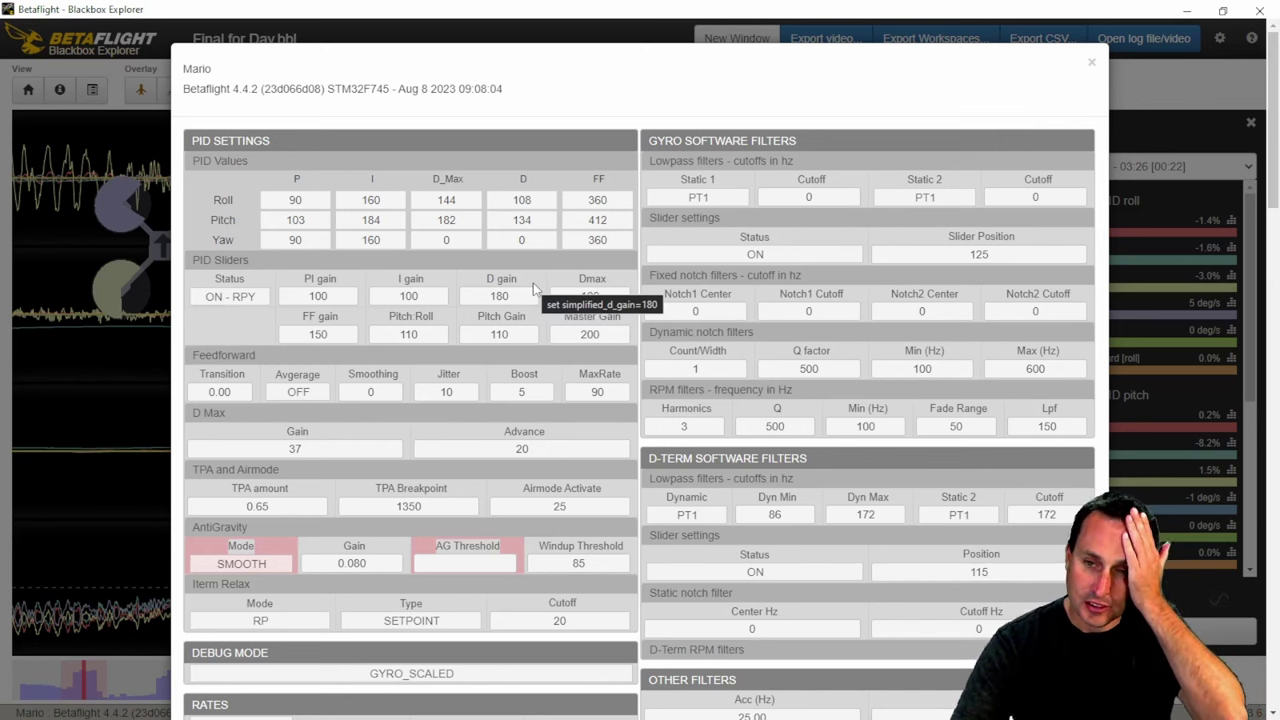
key(Escape)
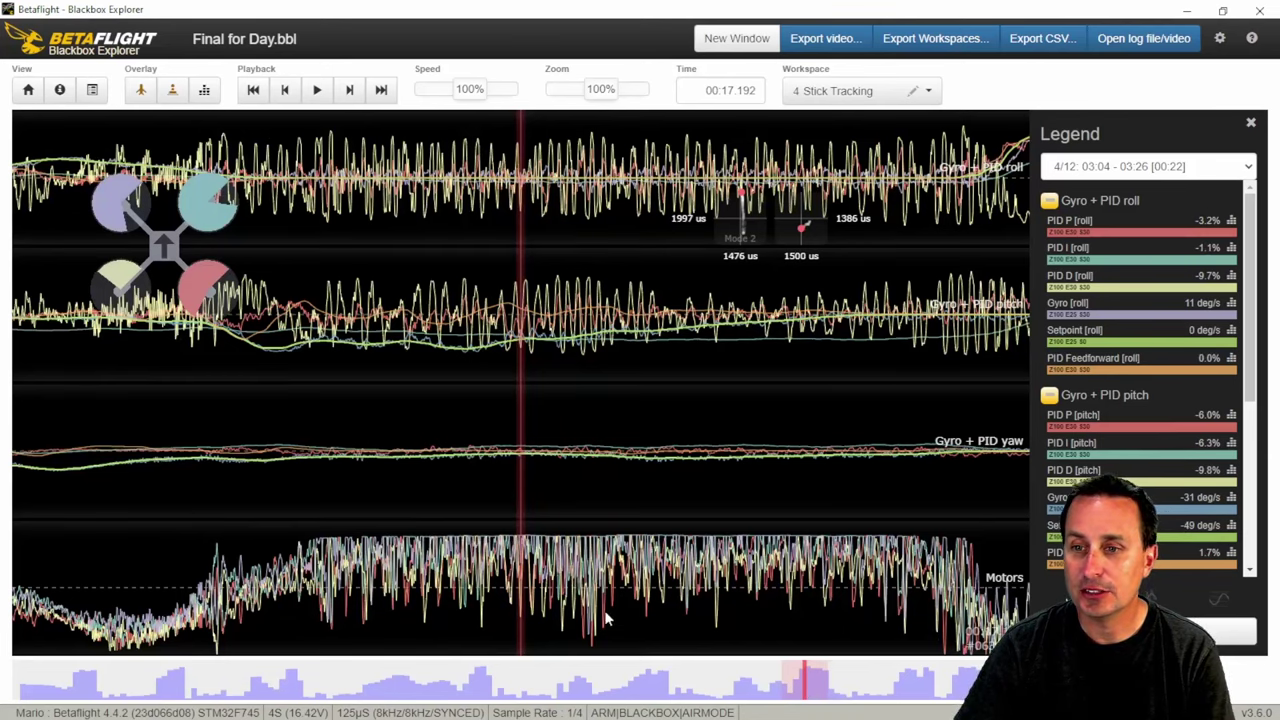
Examine the motor traces and legend percentages through the full-throttle section around 00:17 to 00:18
drag(673, 605, 486, 578)
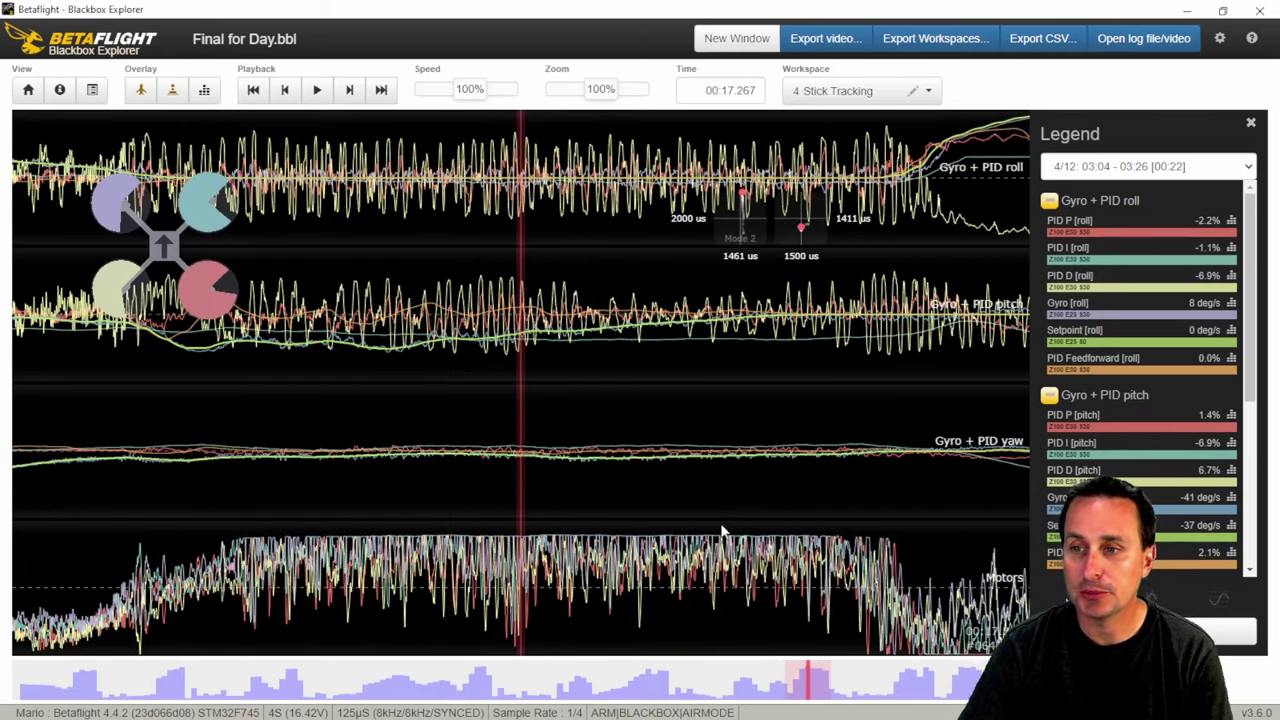
drag(773, 540, 751, 542)
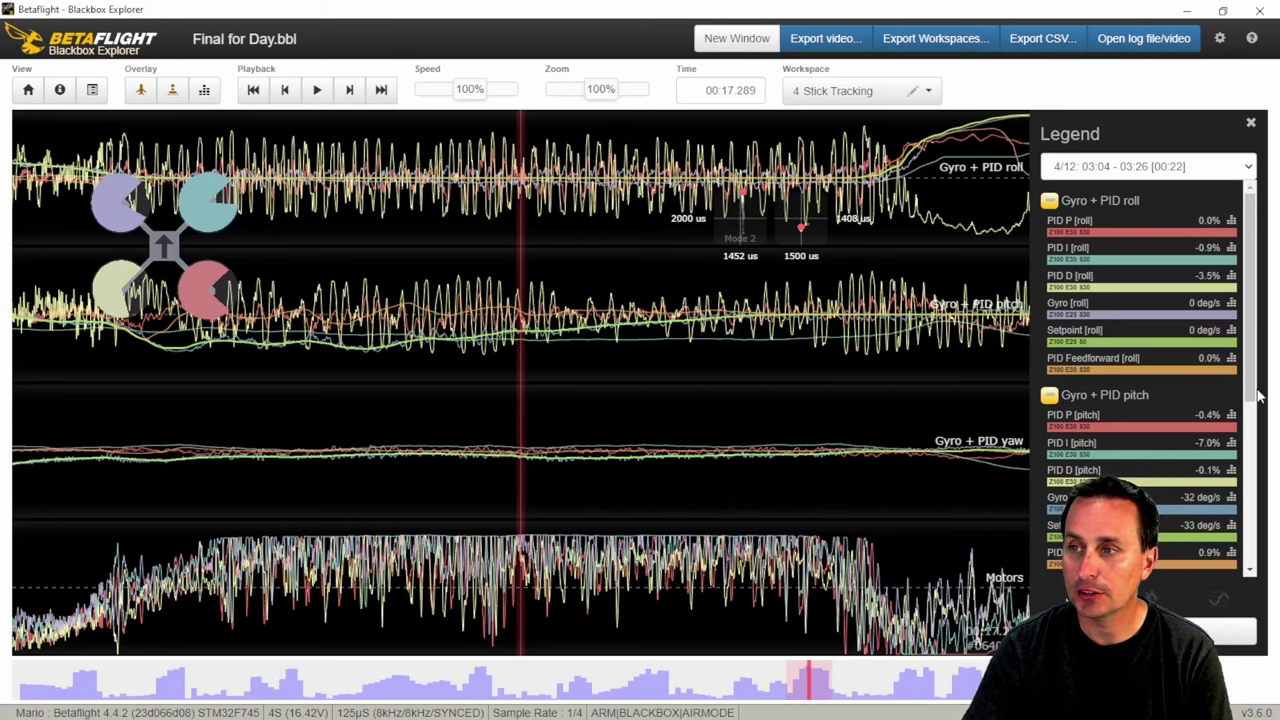
scroll(1257, 424, down, 1)
scroll(1257, 424, down, 3)
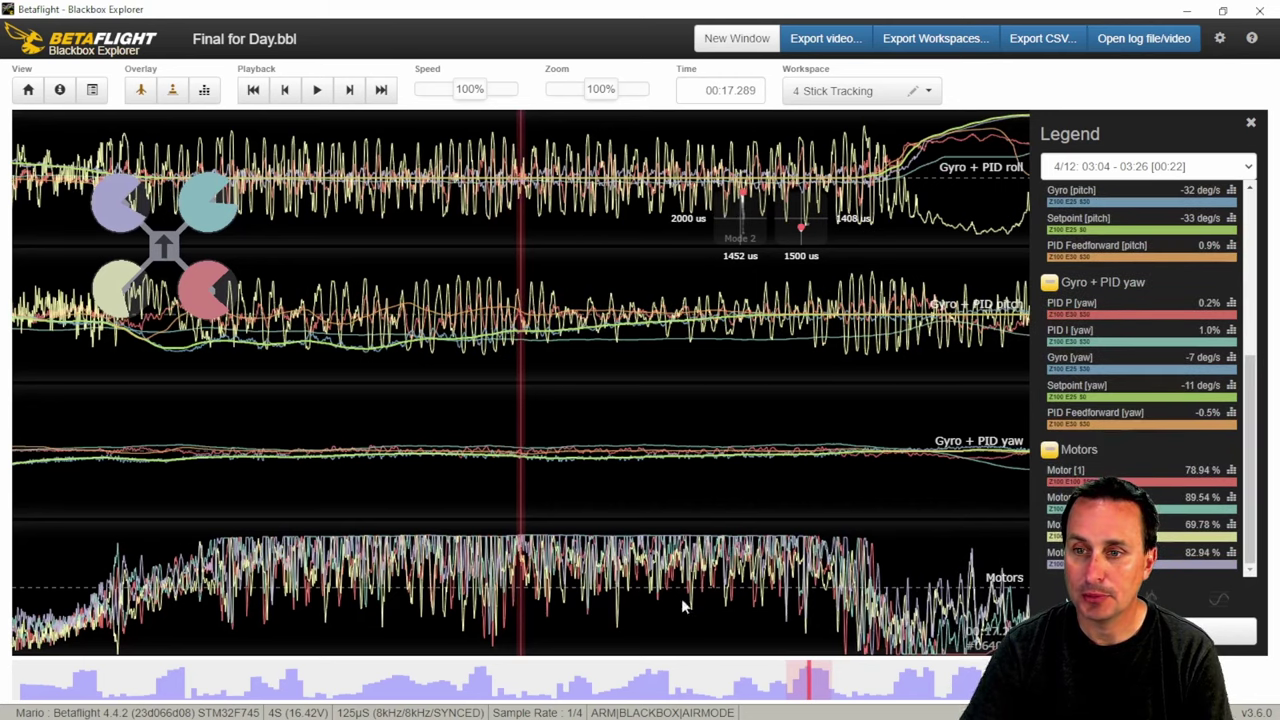
drag(712, 595, 686, 600)
scroll(720, 600, down, 8)
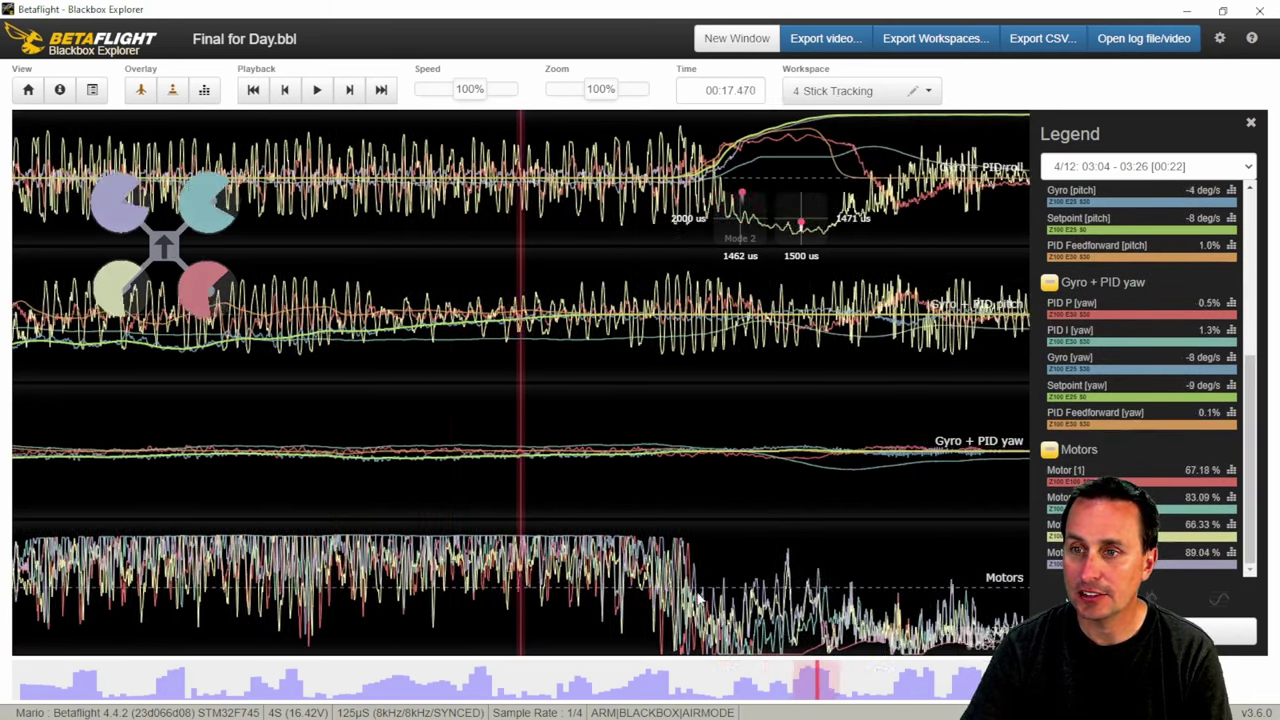
scroll(745, 590, down, 15)
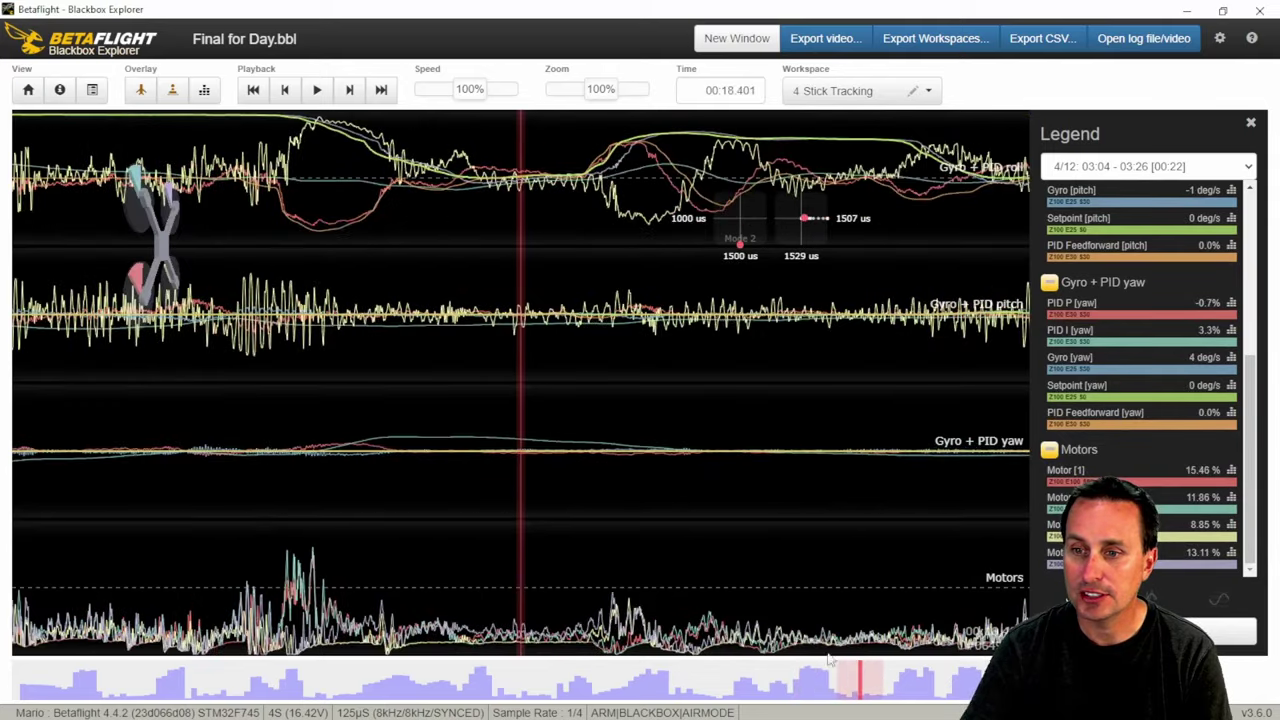
Compare the gyro, PID and motor traces of the full-throttle punch near 00:01.6 with those of the punch near 00:20.8
mouse_move(870, 681)
mouse_down()
mouse_move(970, 690)
mouse_move(155, 684)
mouse_move(66, 655)
mouse_move(108, 647)
mouse_up()
drag(408, 517, 446, 516)
click(96, 684)
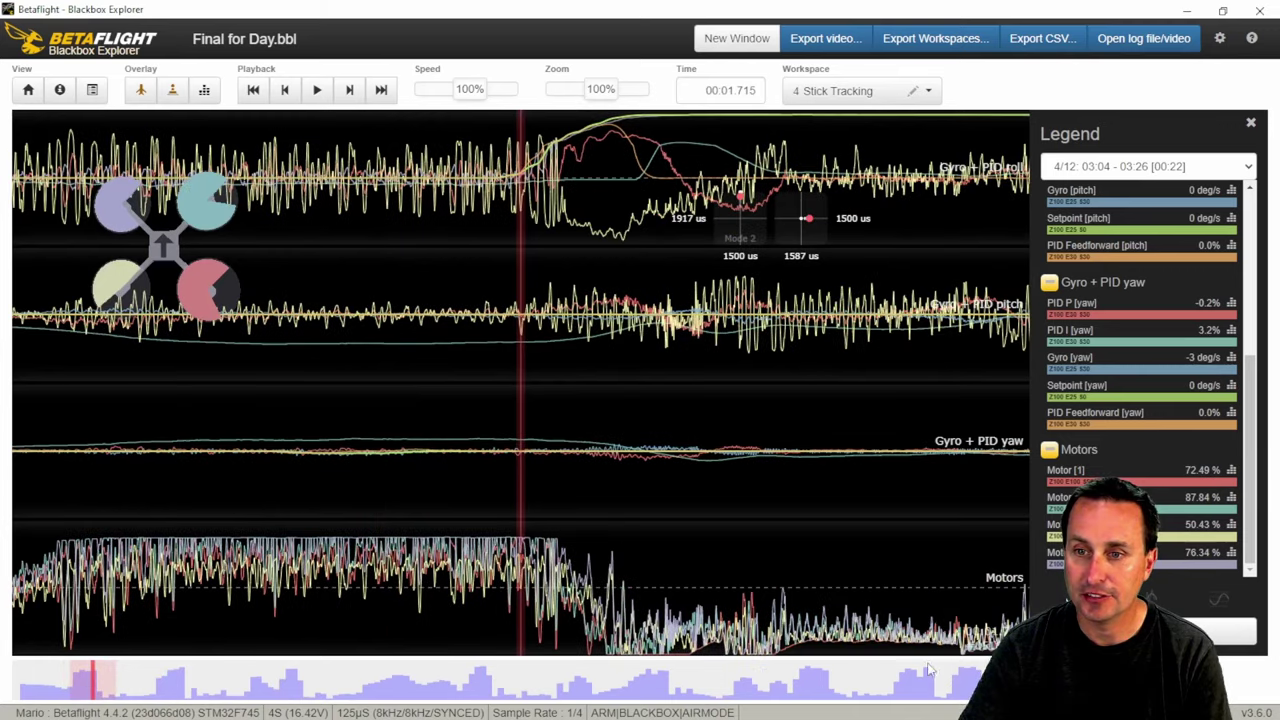
click(970, 684)
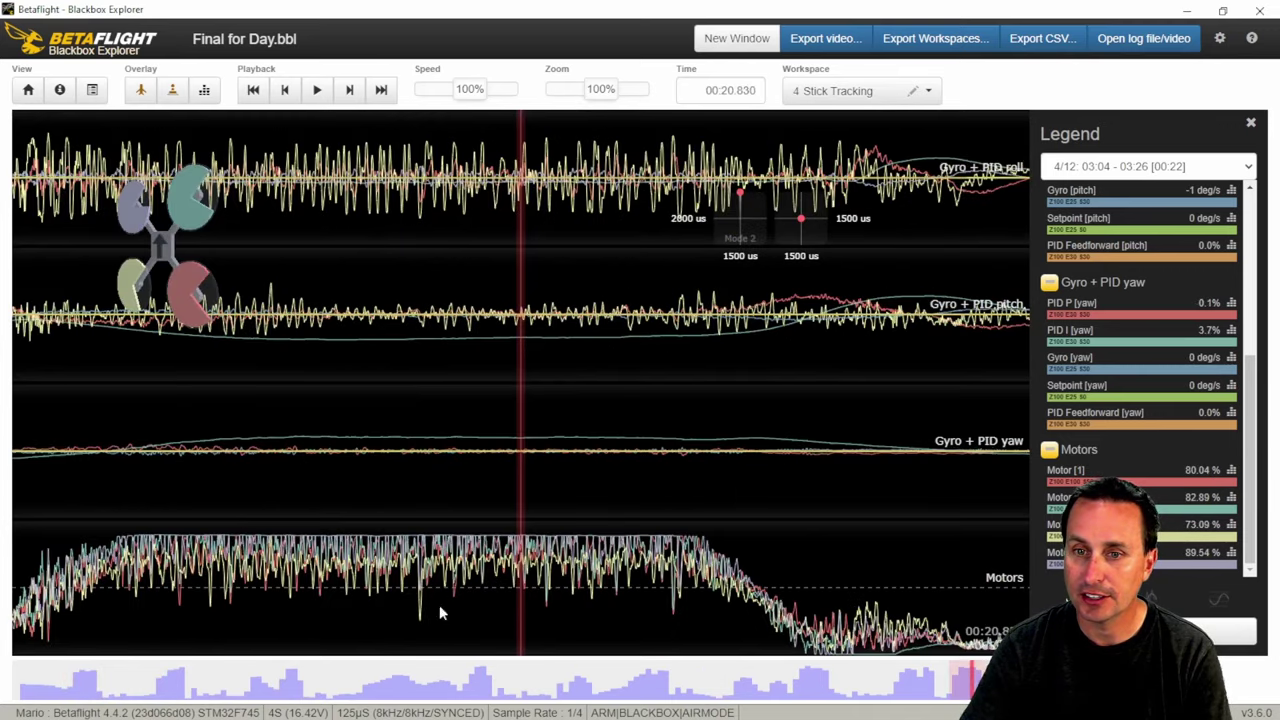
click(86, 684)
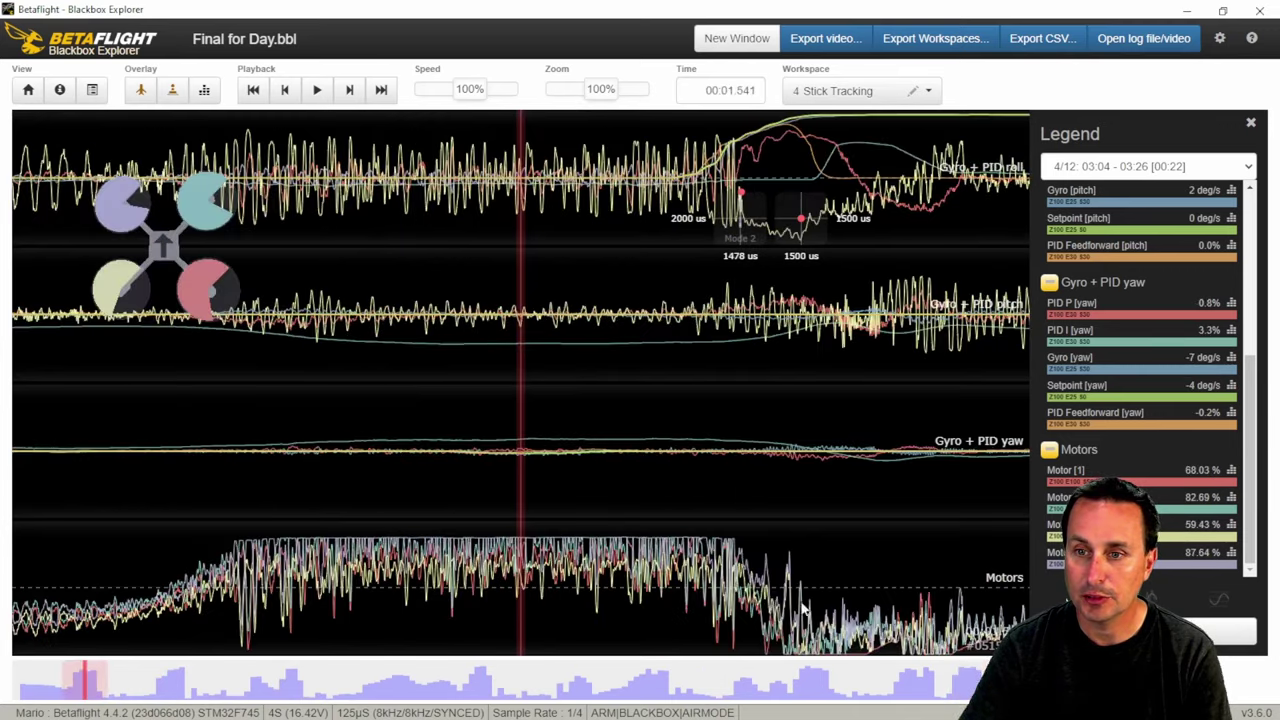
click(969, 683)
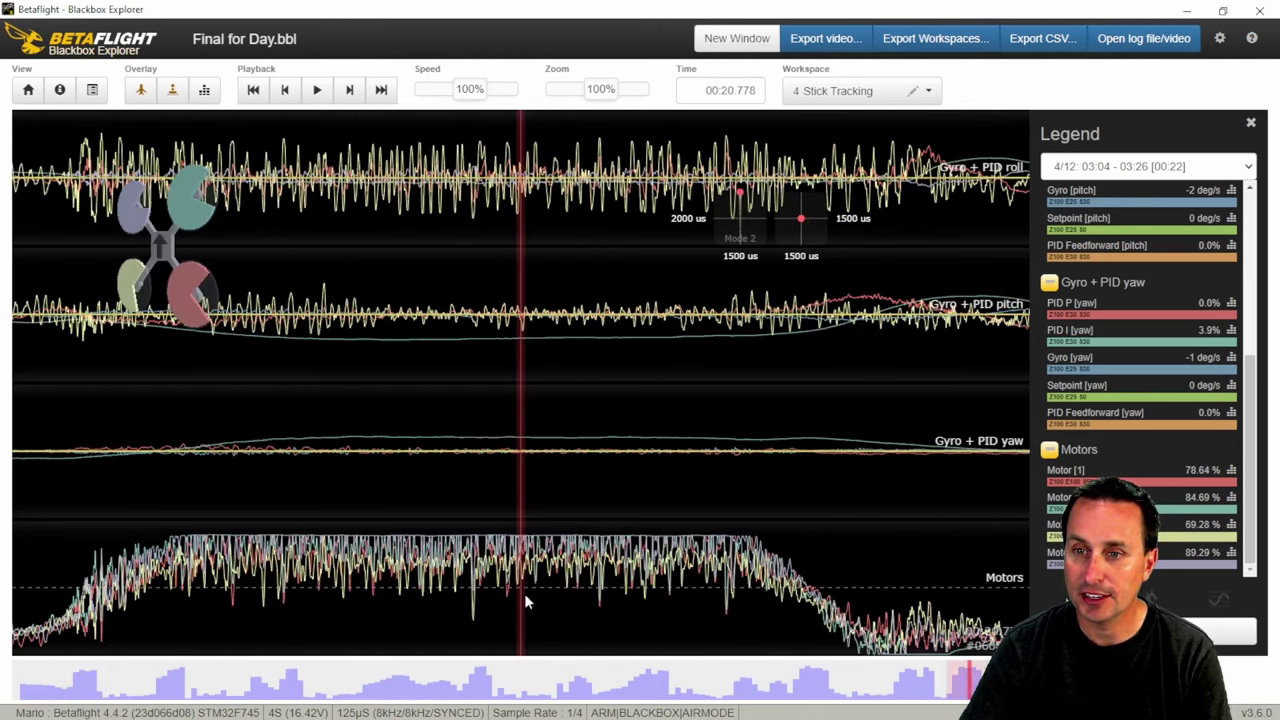
click(86, 680)
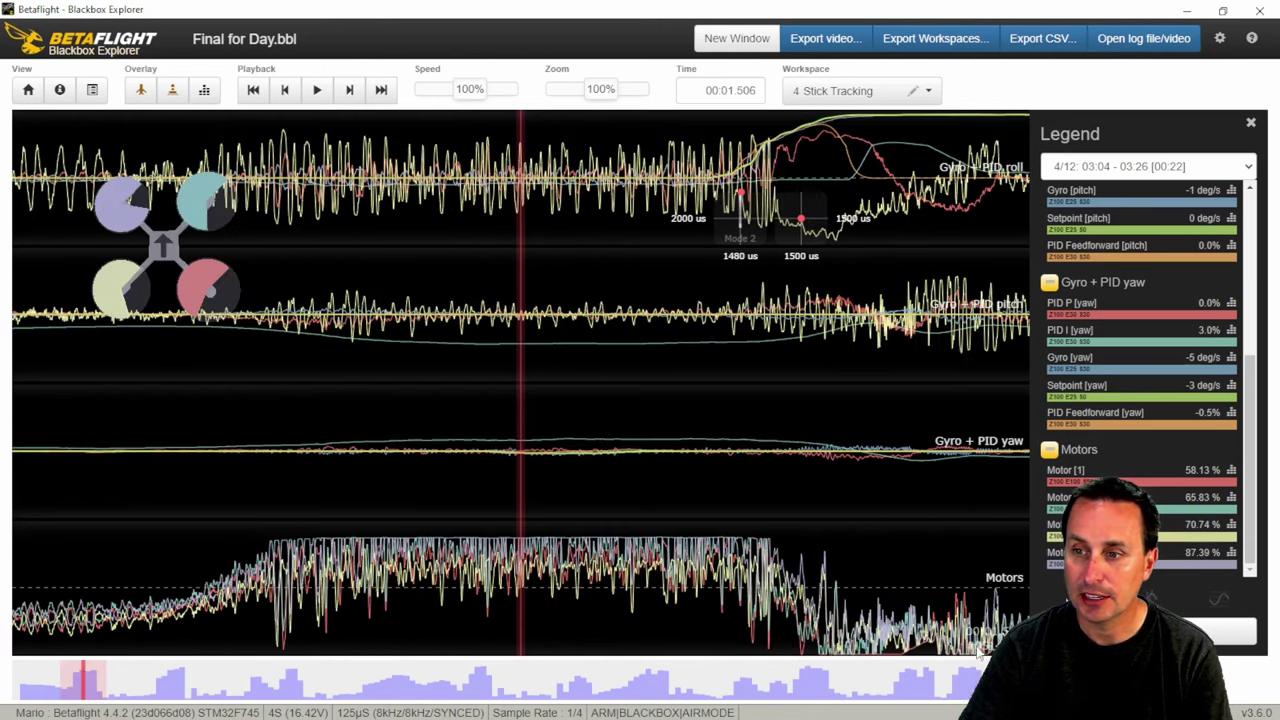
click(969, 683)
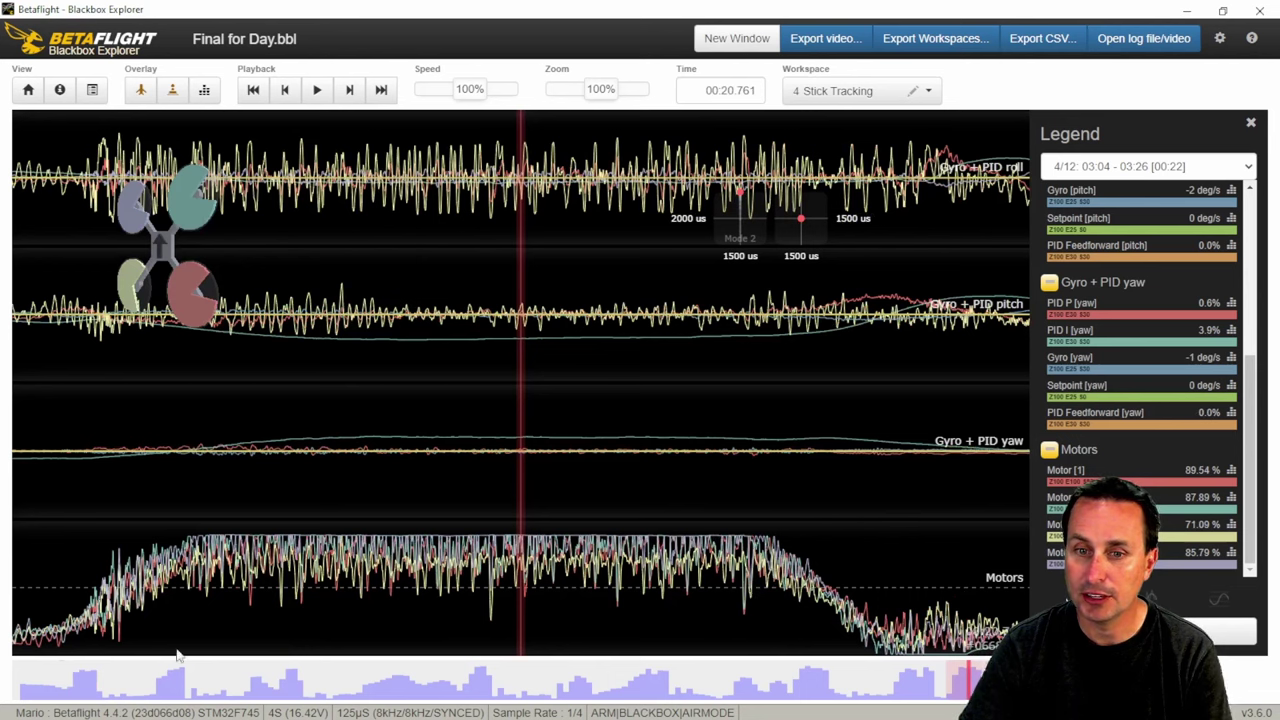
click(90, 680)
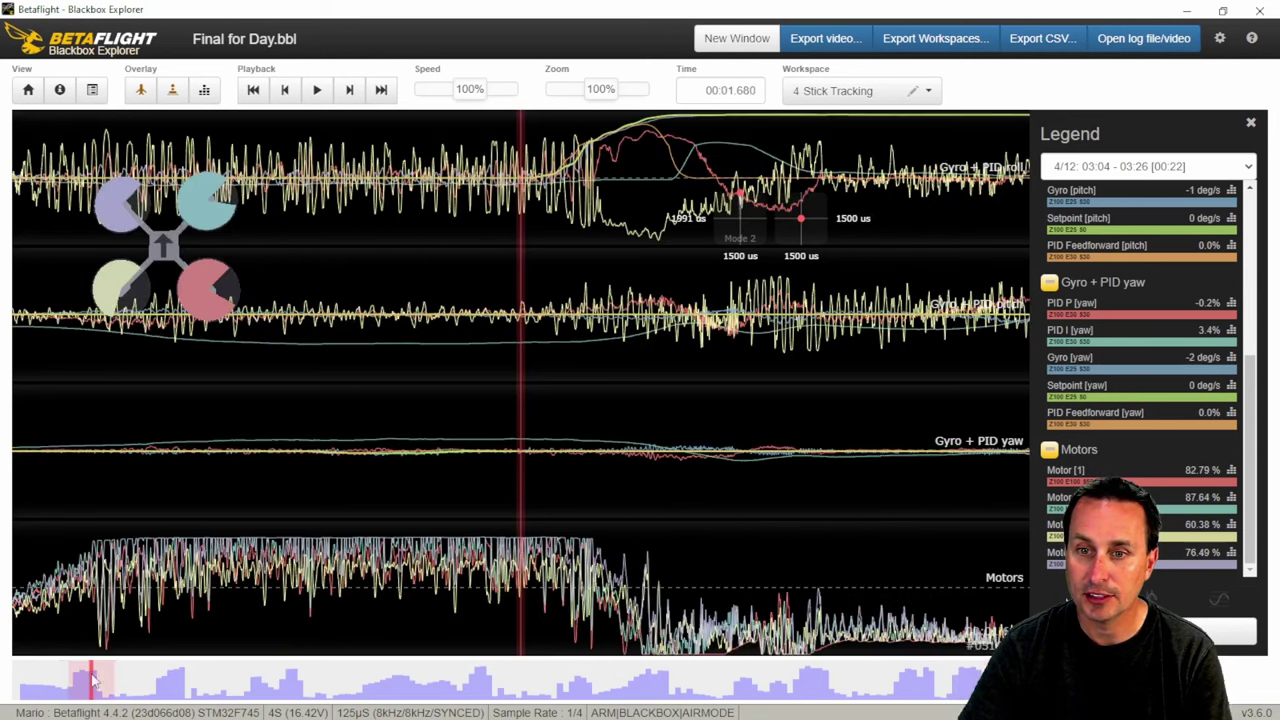
click(970, 683)
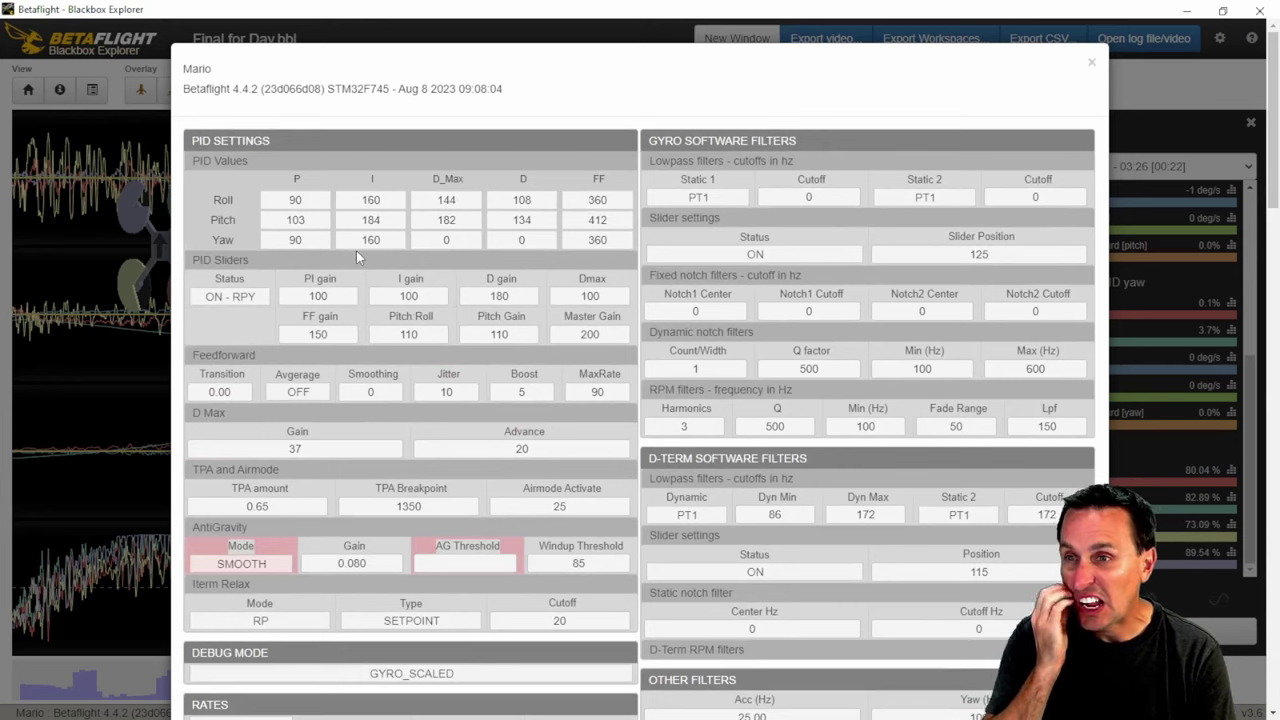
Recheck the PID values, sliders and TPA settings in the log header, and close the header view
scroll(788, 135, down, 1)
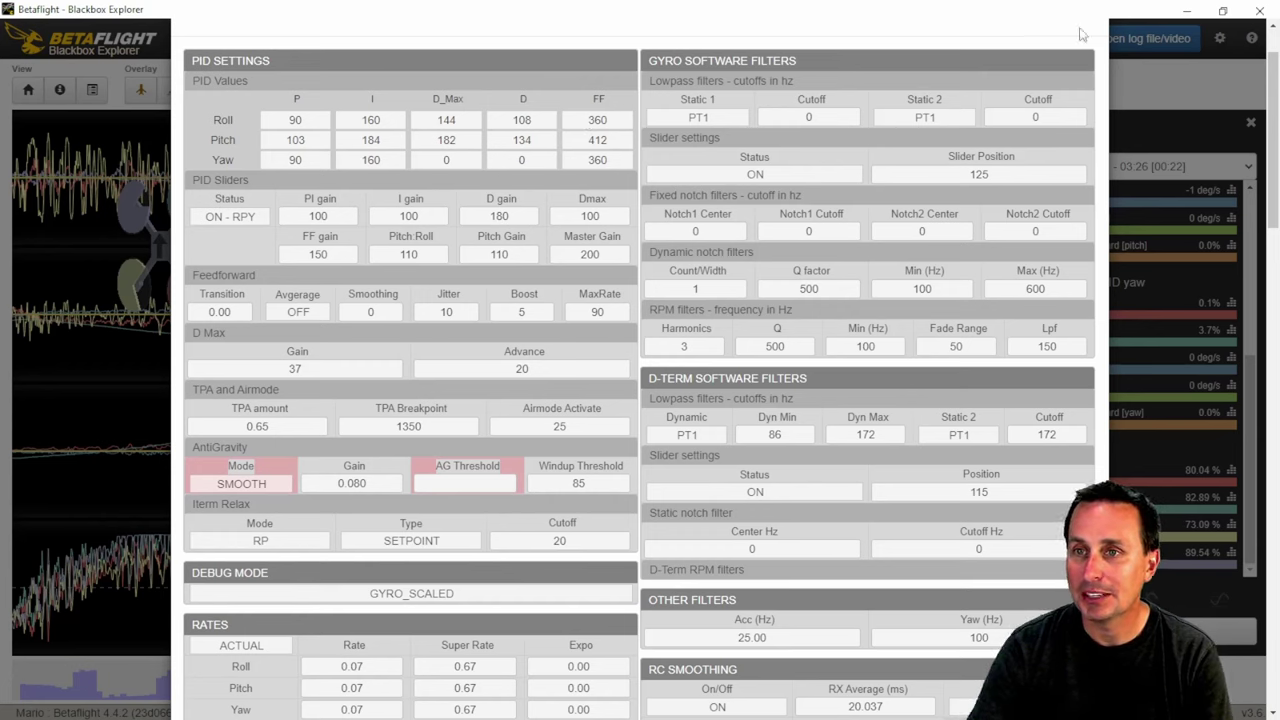
click(1134, 157)
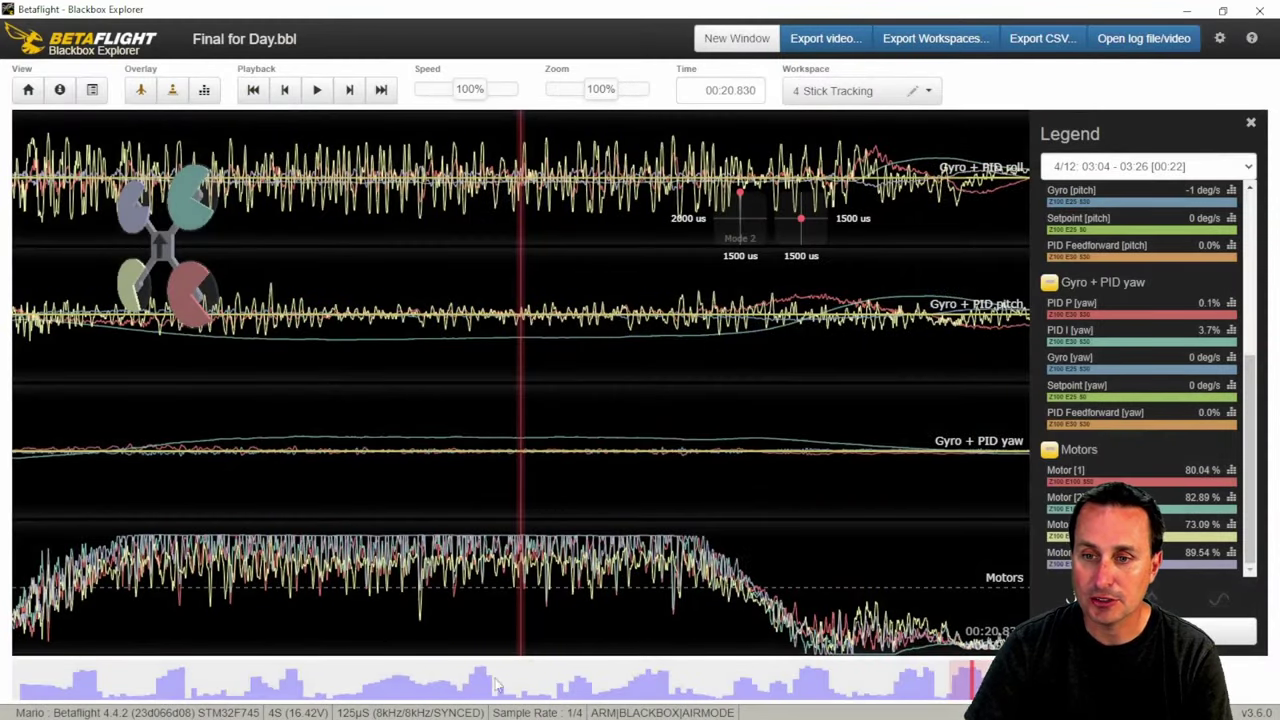
Examine the roll, pitch, yaw and motor traces from about 00:11 back through the earlier maneuvers to 00:01.8
drag(497, 685, 527, 685)
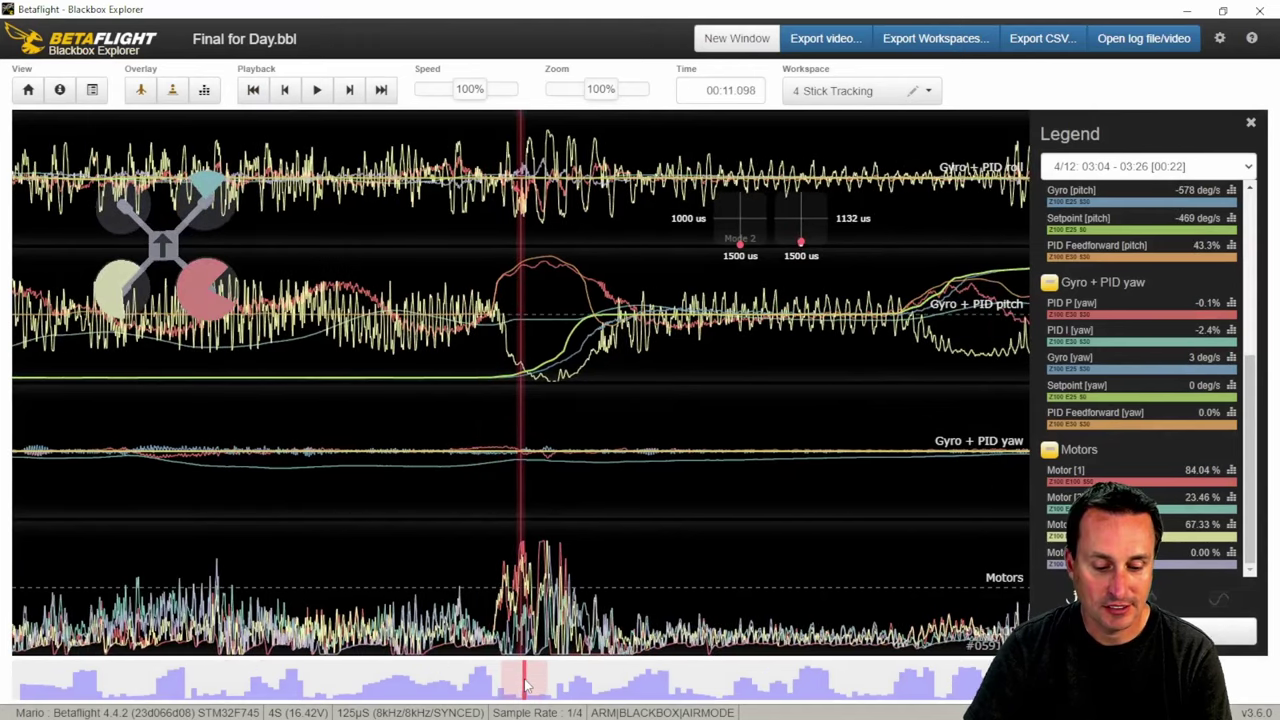
drag(523, 686, 481, 688)
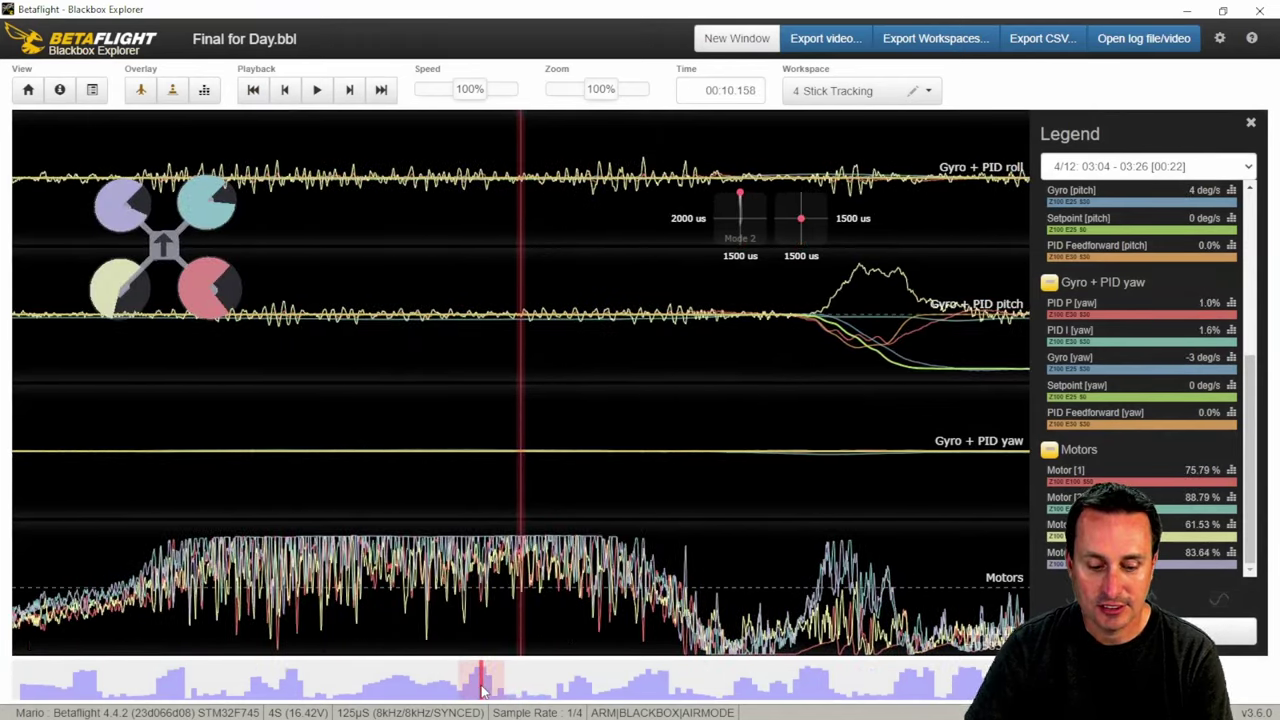
drag(481, 688, 411, 693)
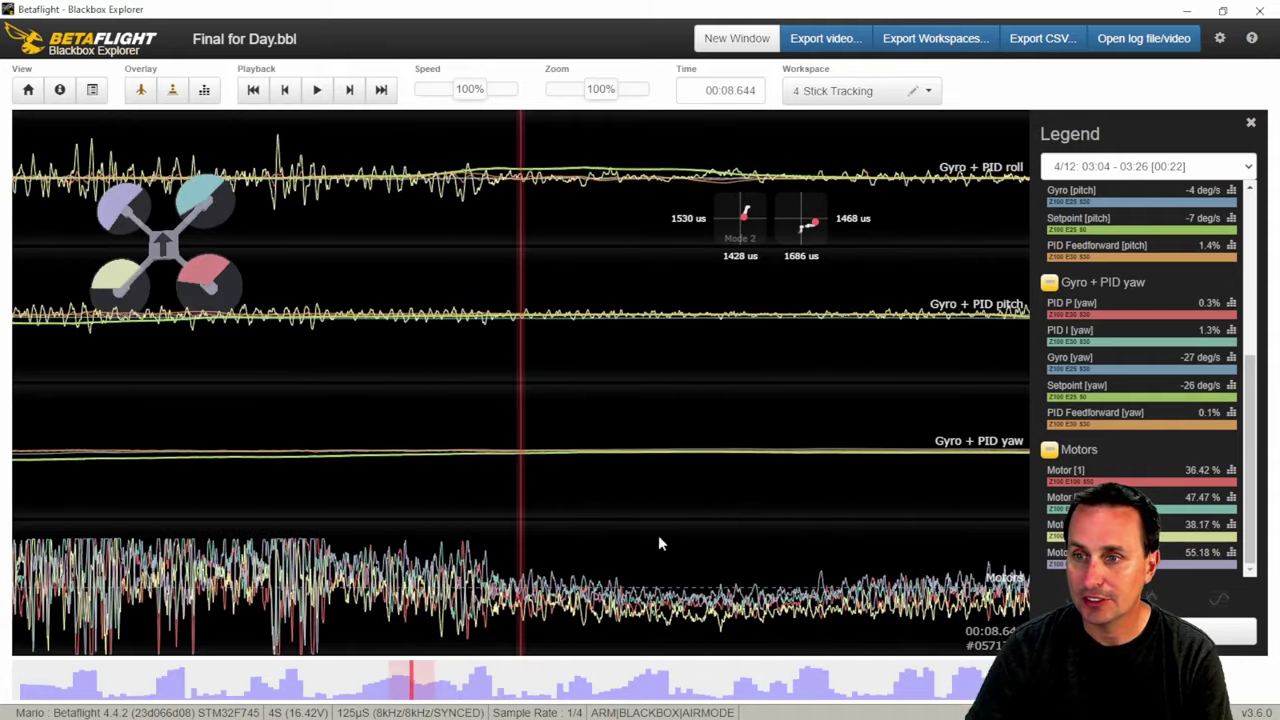
scroll(533, 580, down, 3)
drag(416, 688, 309, 697)
drag(300, 298, 548, 263)
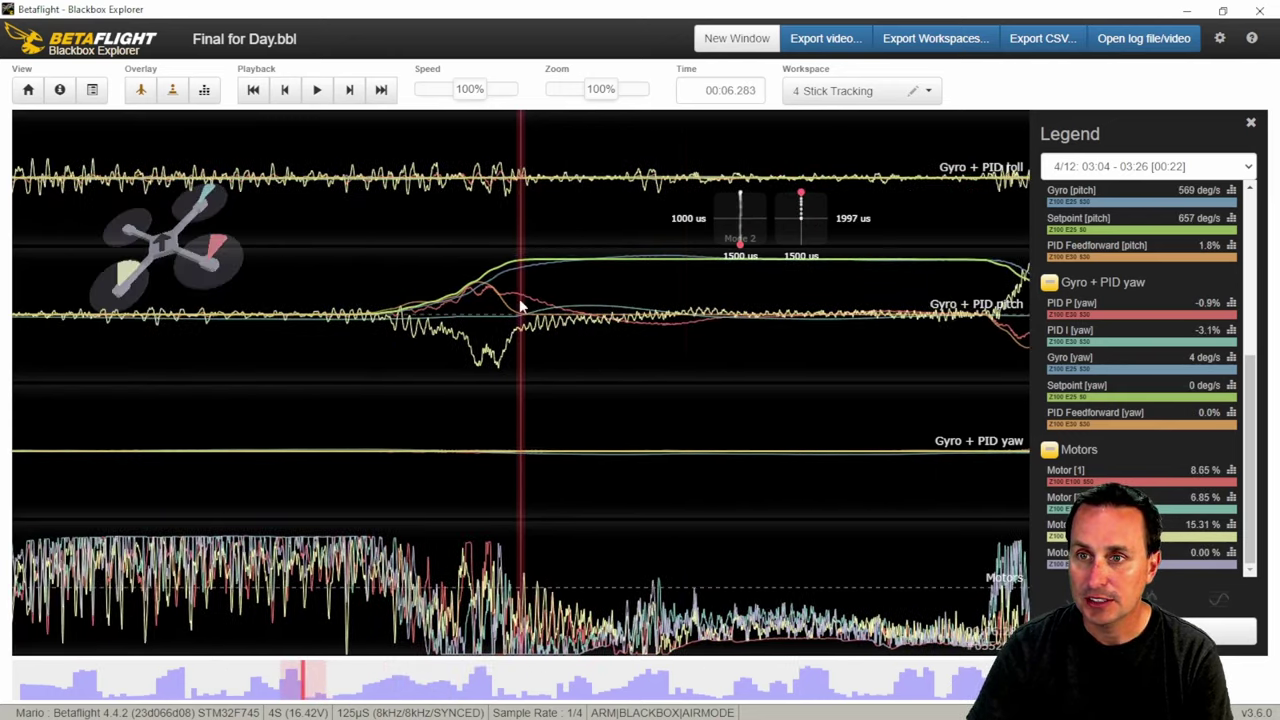
scroll(406, 371, up, 10)
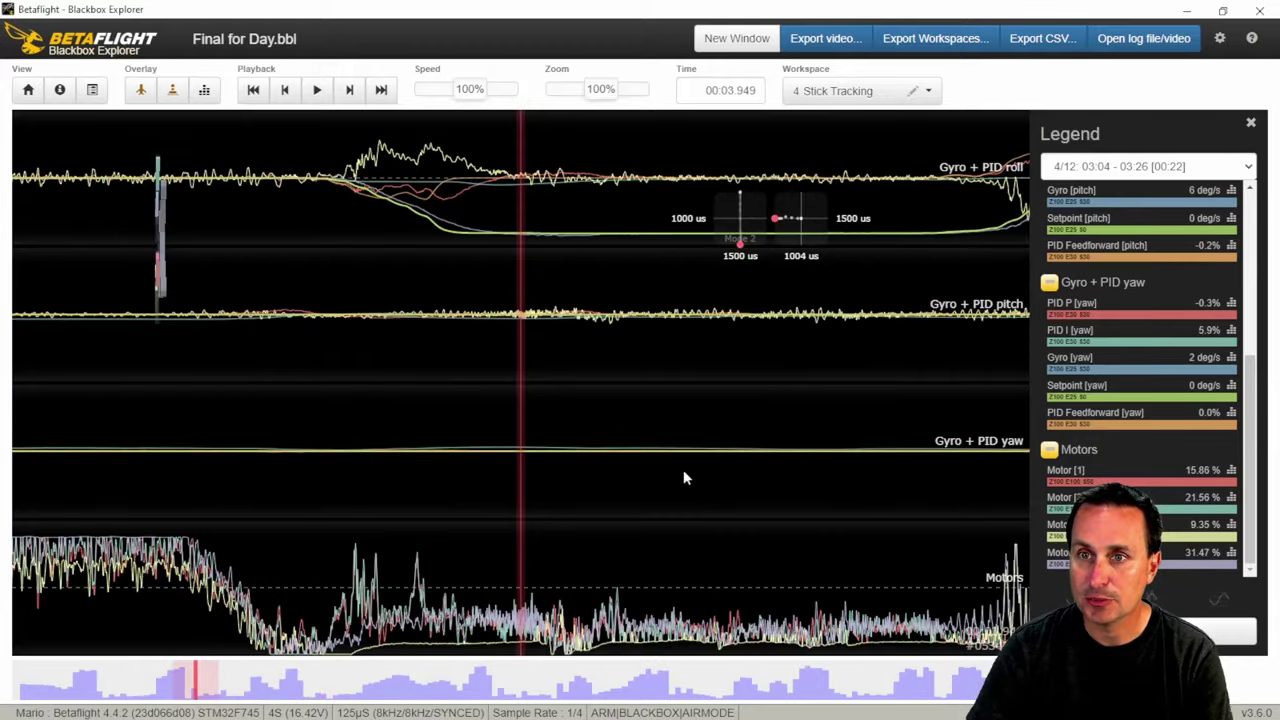
scroll(494, 260, up, 8)
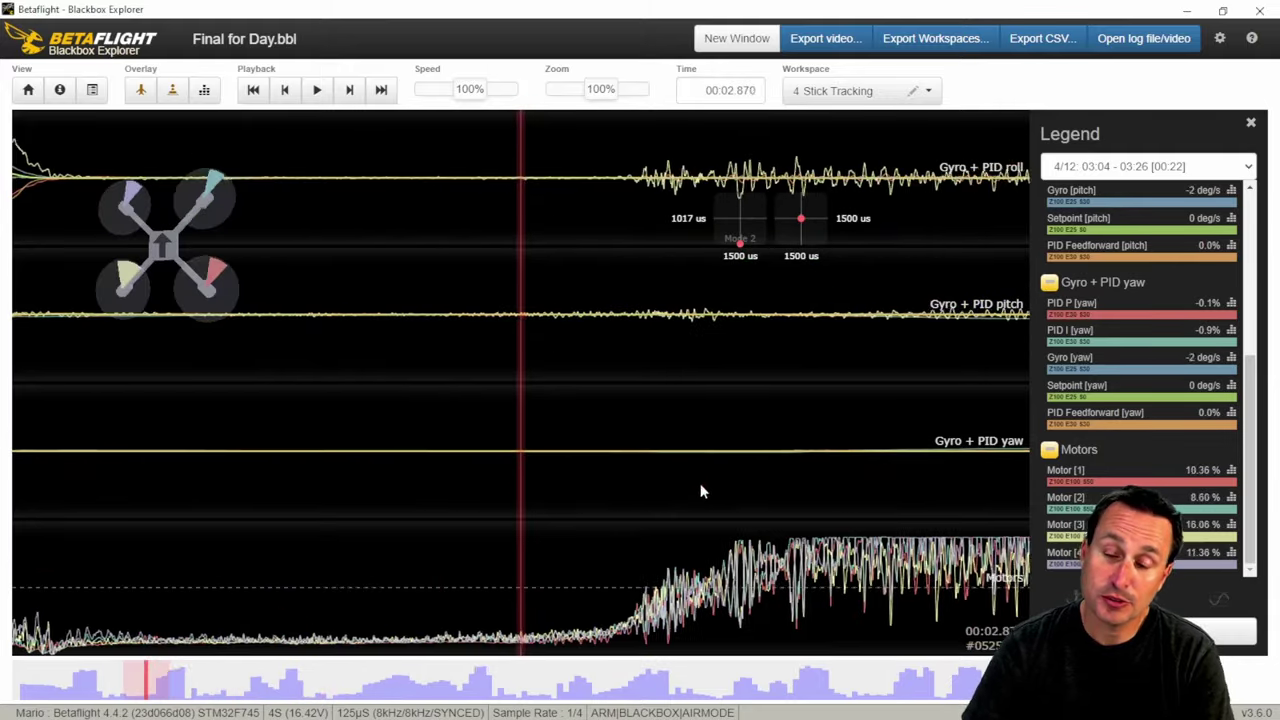
scroll(470, 510, up, 3)
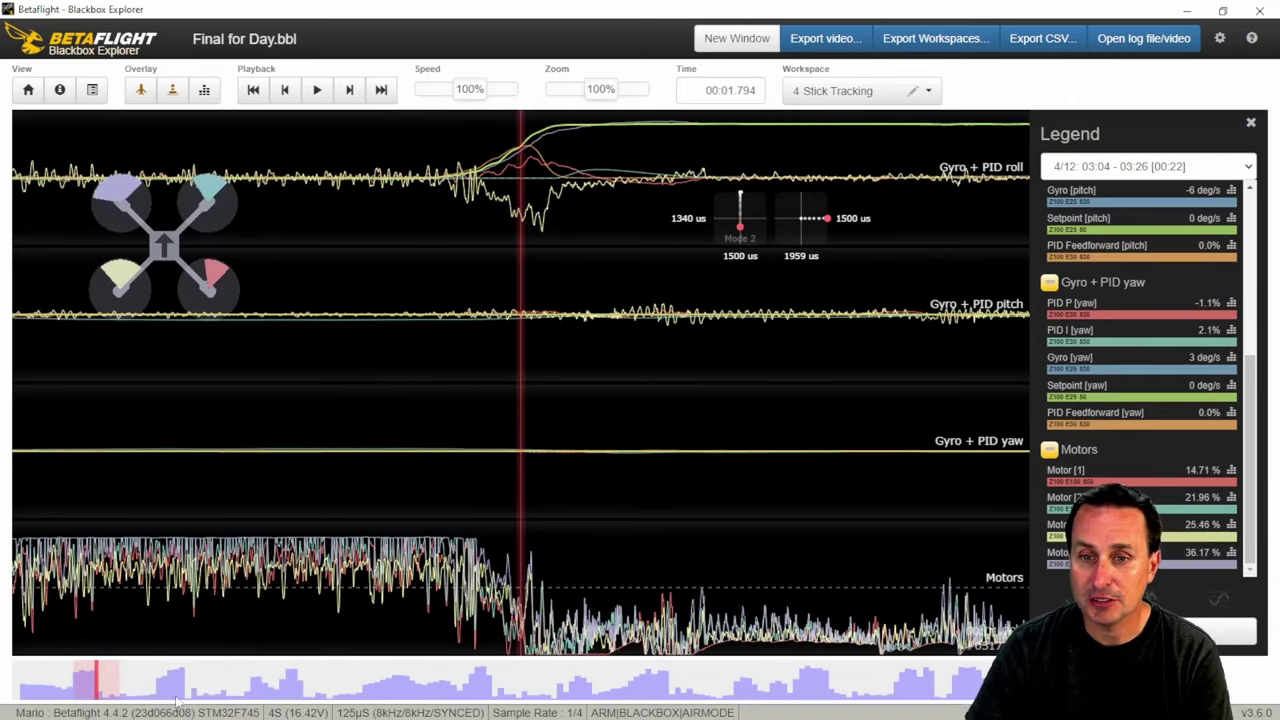
Examine the motor traces through the full-throttle section around 00:09.9 to 00:10.7
mouse_move(105, 692)
mouse_down()
mouse_move(210, 703)
mouse_move(474, 664)
mouse_move(507, 645)
mouse_up()
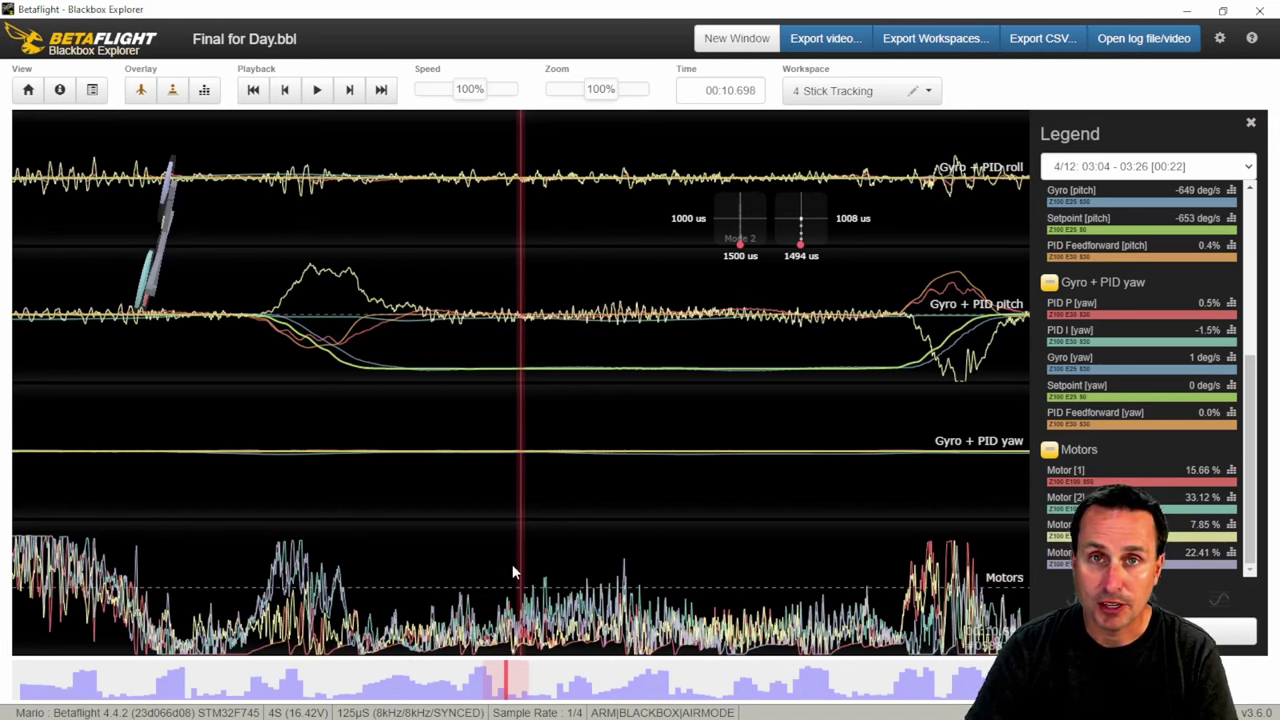
drag(565, 630, 349, 568)
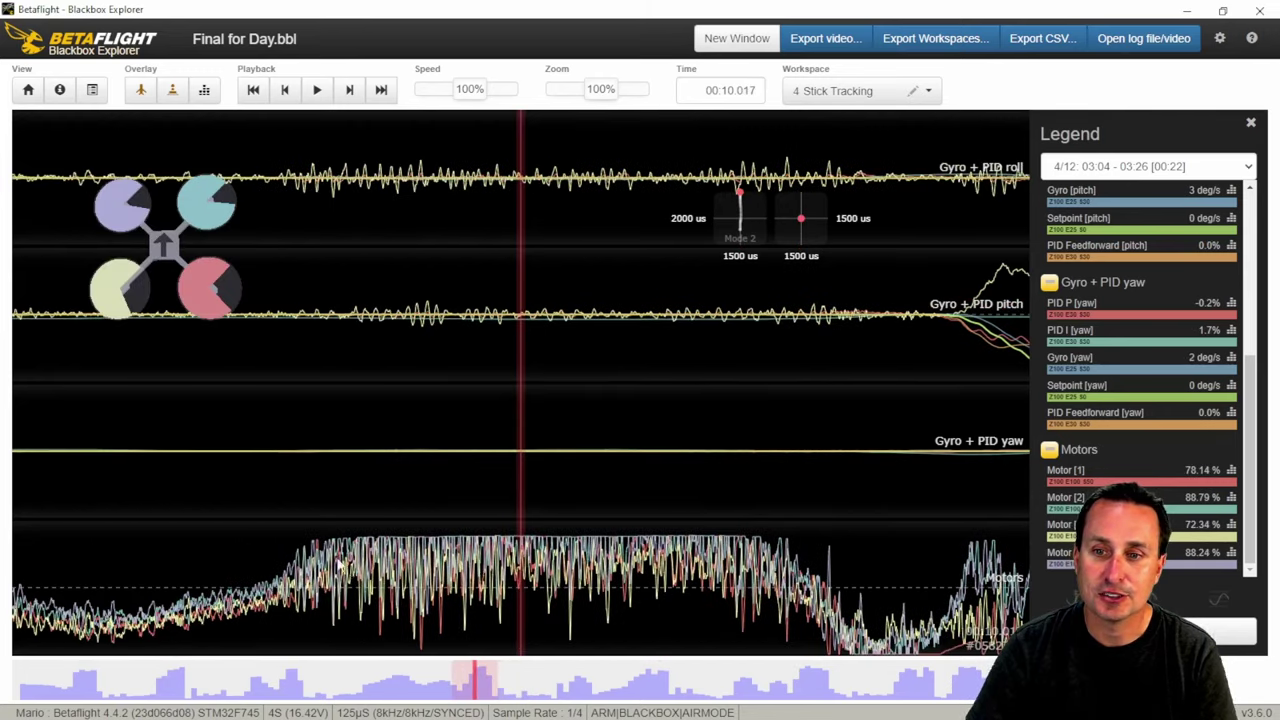
drag(382, 550, 430, 548)
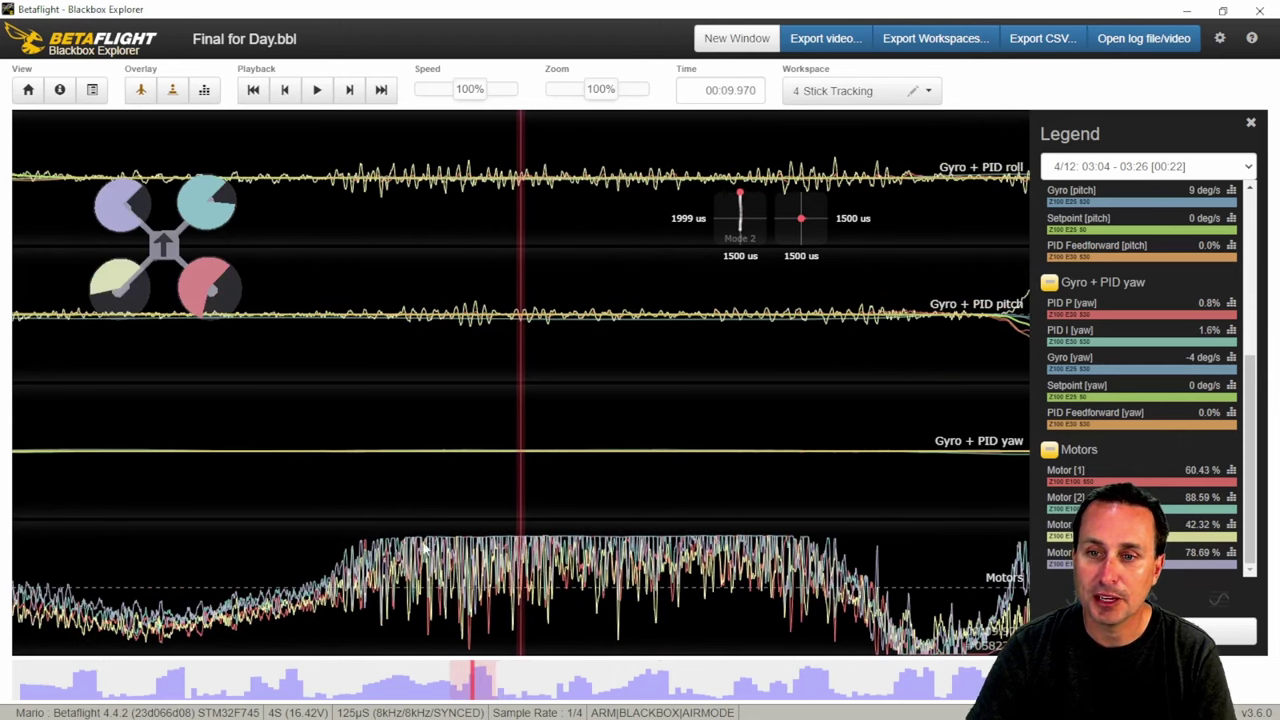
mouse_move(507, 563)
mouse_down()
mouse_move(540, 566)
mouse_move(511, 576)
mouse_up()
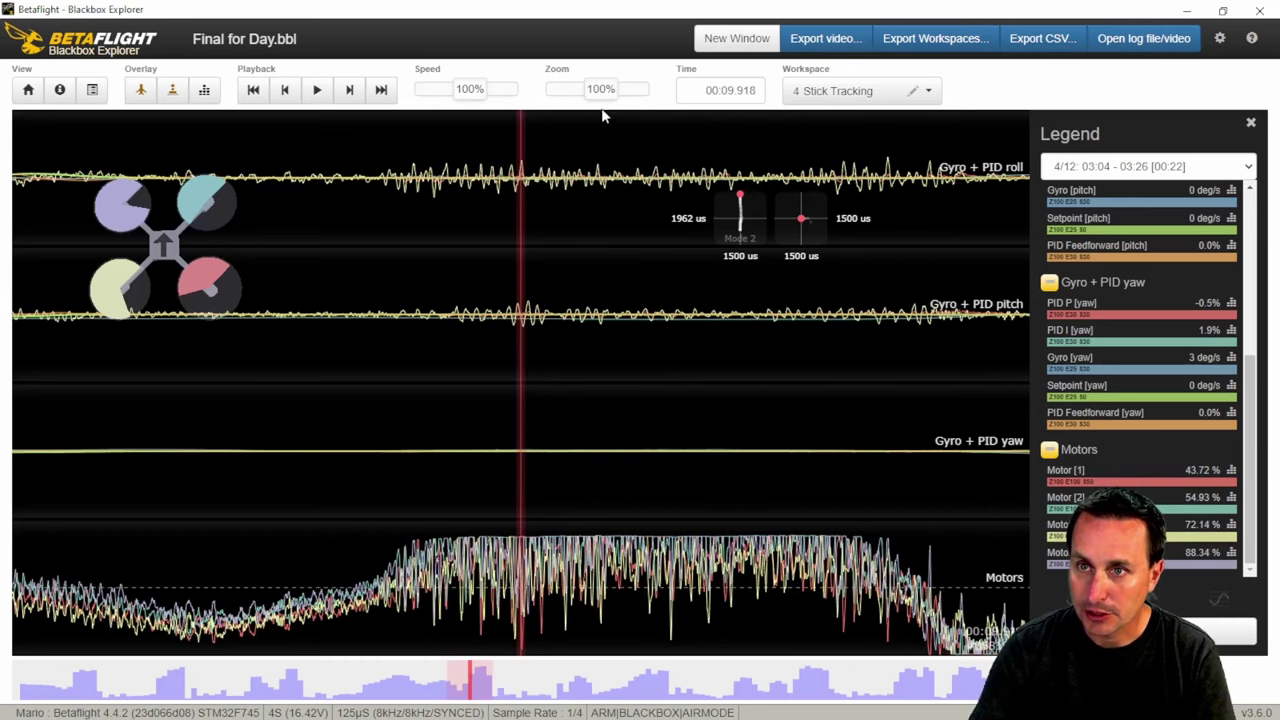
Inspect the individual motor oscillations near 00:09.92 at 1000% zoom, and restore the zoom to 100%
drag(600, 89, 700, 100)
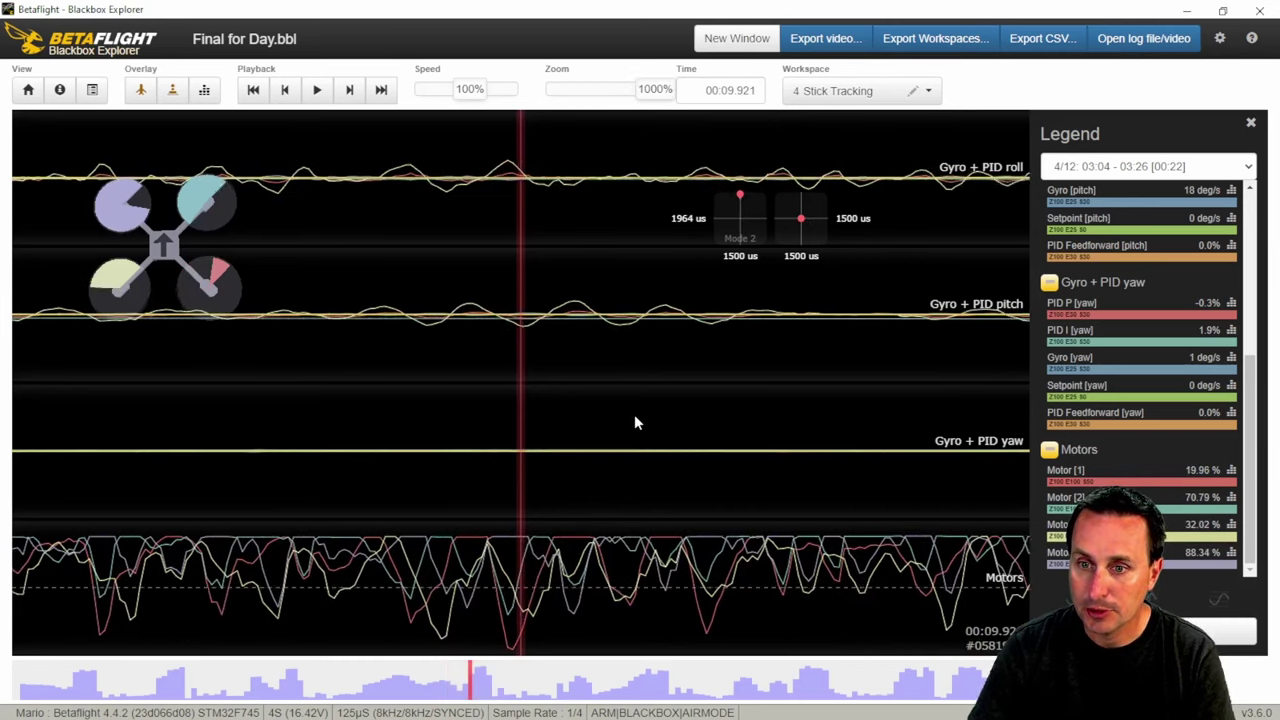
drag(634, 422, 650, 424)
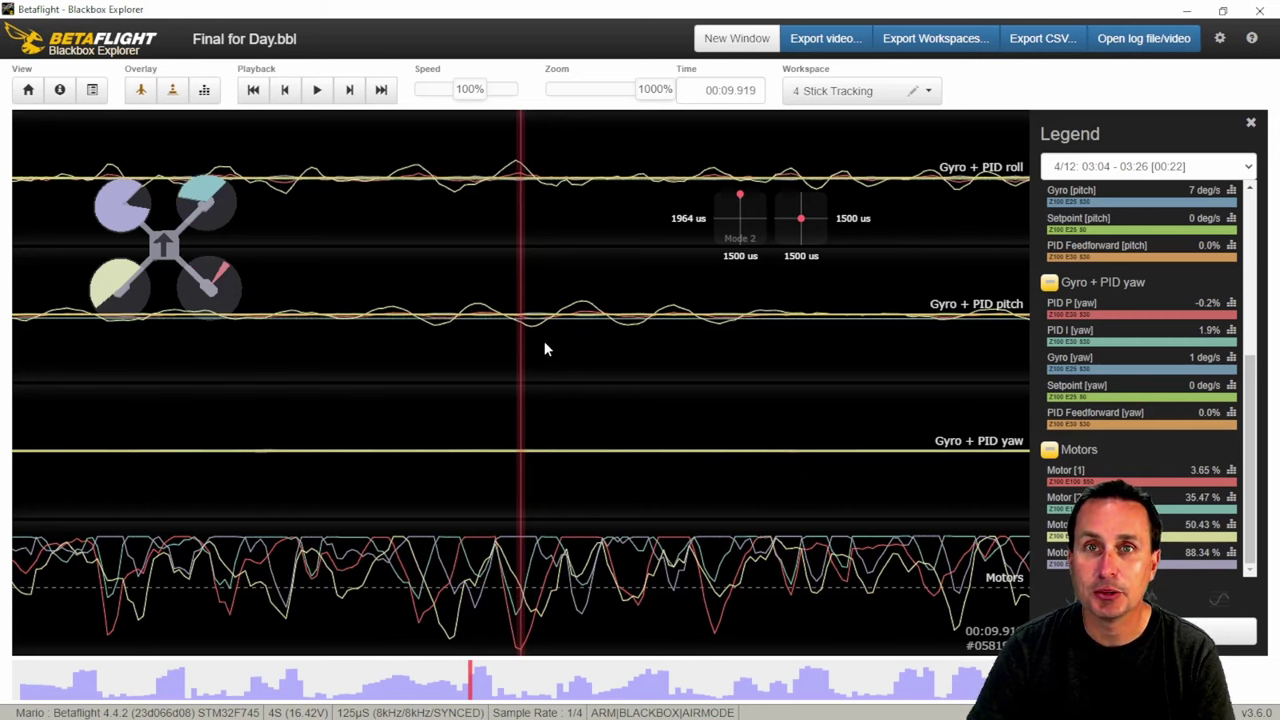
double_click(660, 90)
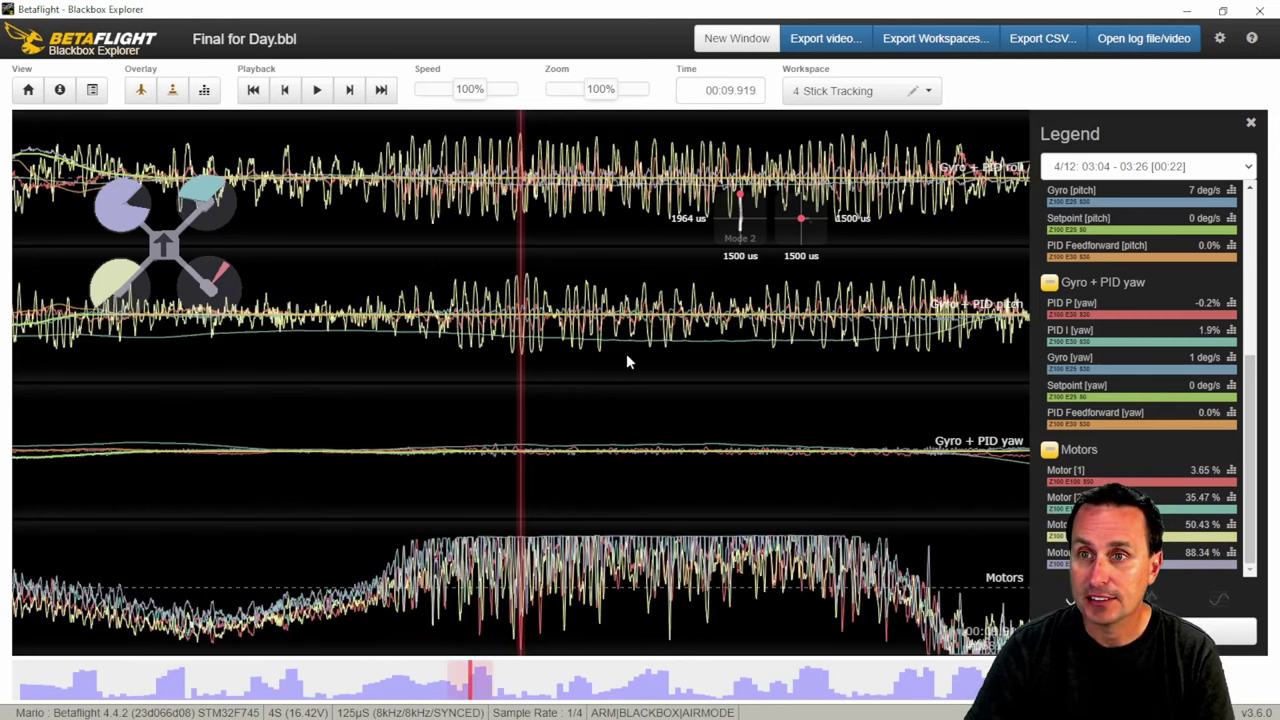
Examine how the gyro, PID and motor oscillations grow with throttle between about 00:07.8 and 00:10
drag(474, 576, 512, 578)
scroll(615, 535, down, 2)
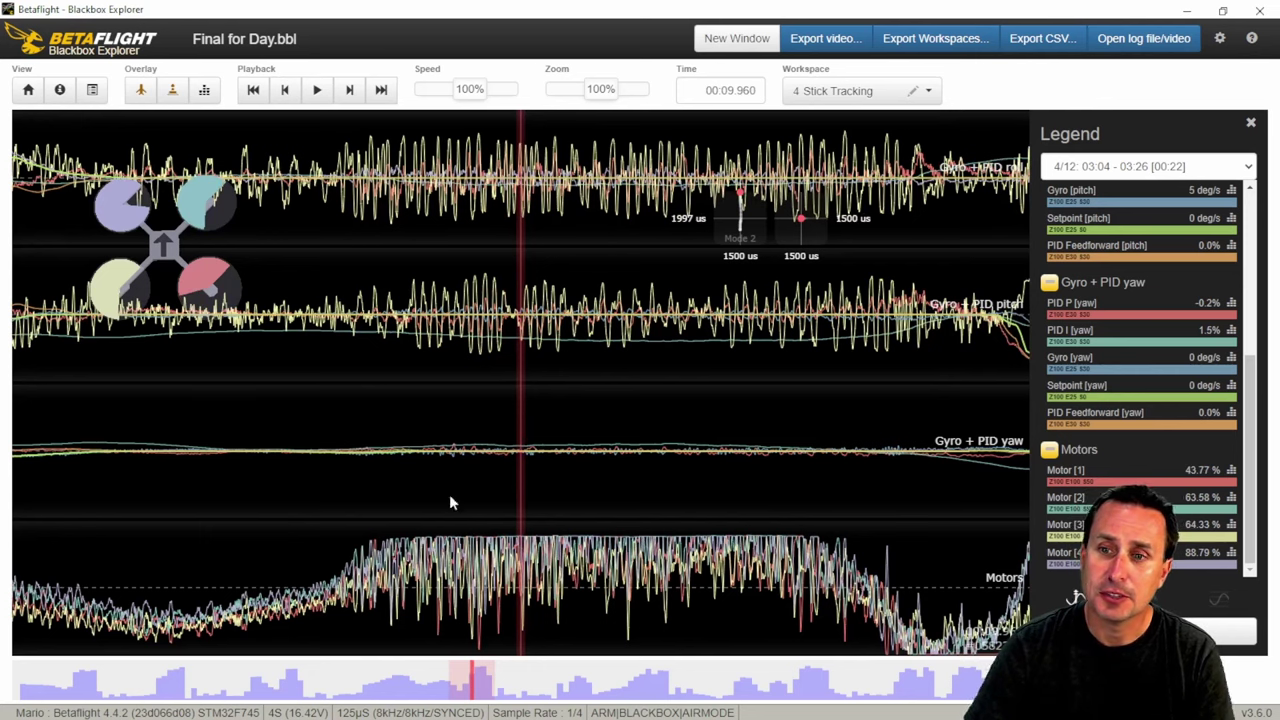
scroll(651, 437, up, 15)
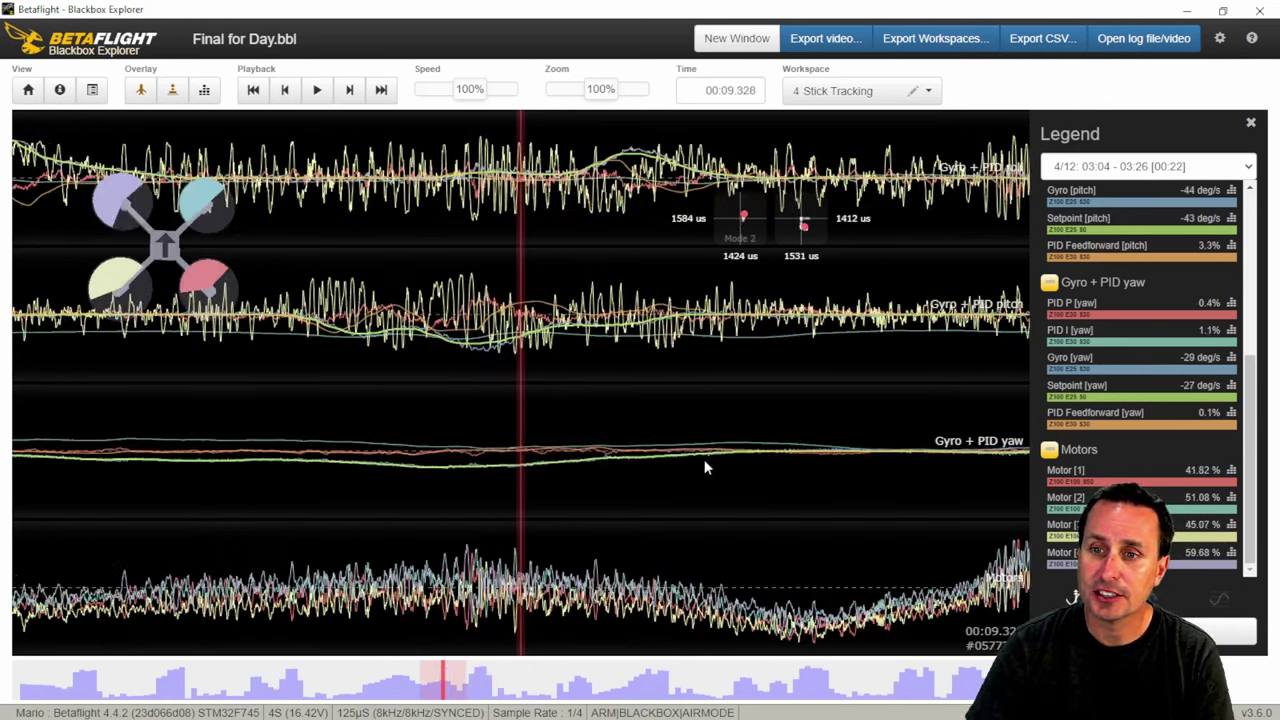
scroll(596, 470, down, 3)
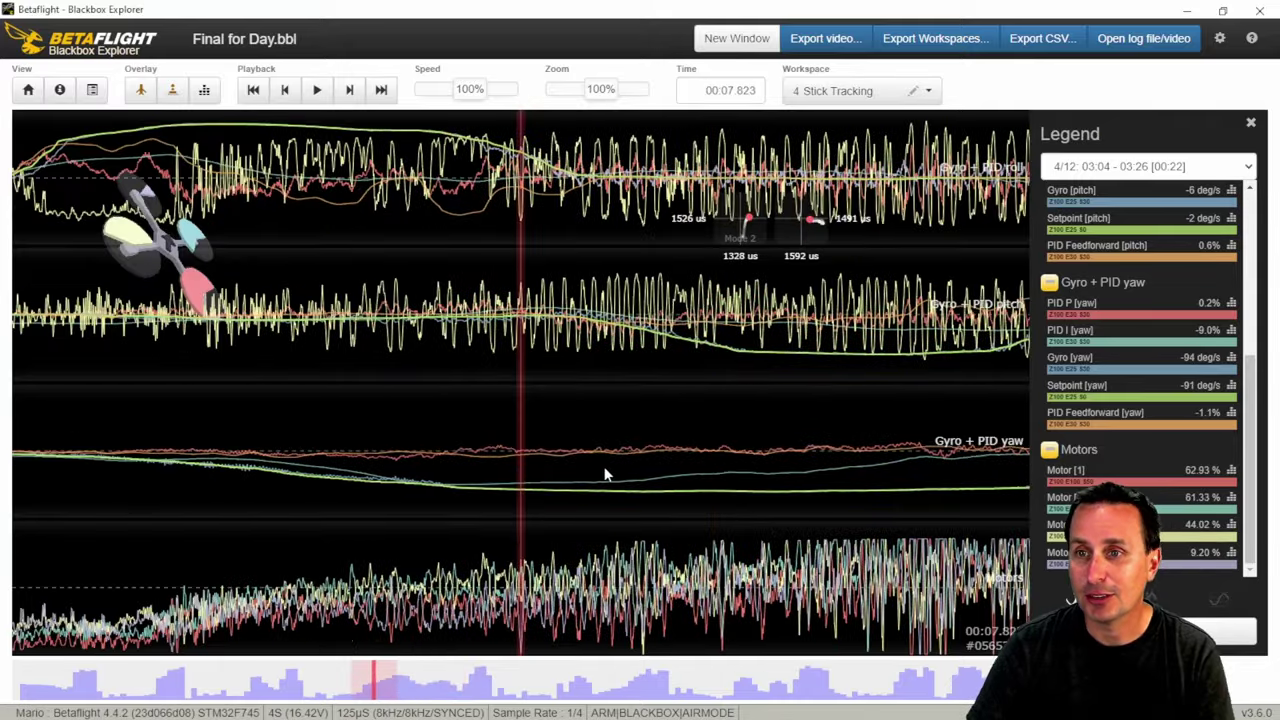
scroll(400, 560, down, 12)
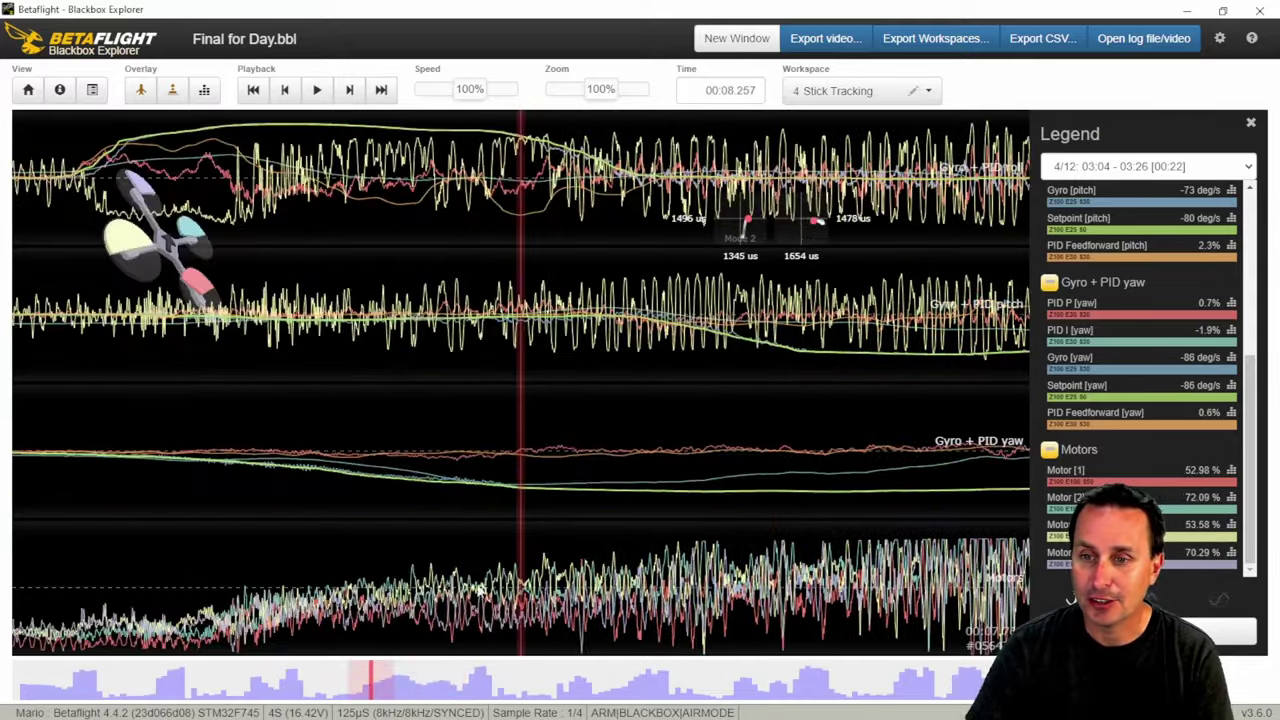
scroll(758, 540, down, 7)
scroll(190, 570, up, 1)
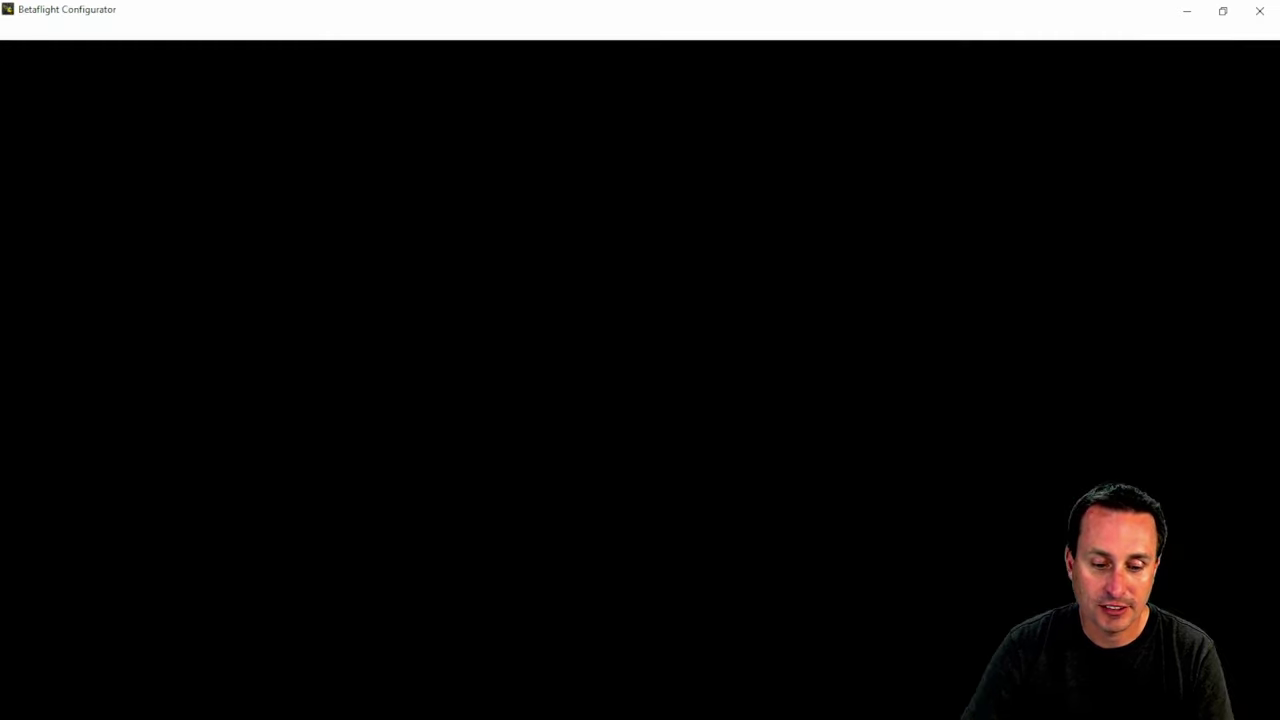
Switch to Betaflight Configurator and set the TPA Rate to 0.8 in the PID profile settings, keeping the TPA Mode on D
key(alt+Tab)
scroll(553, 416, up, 3)
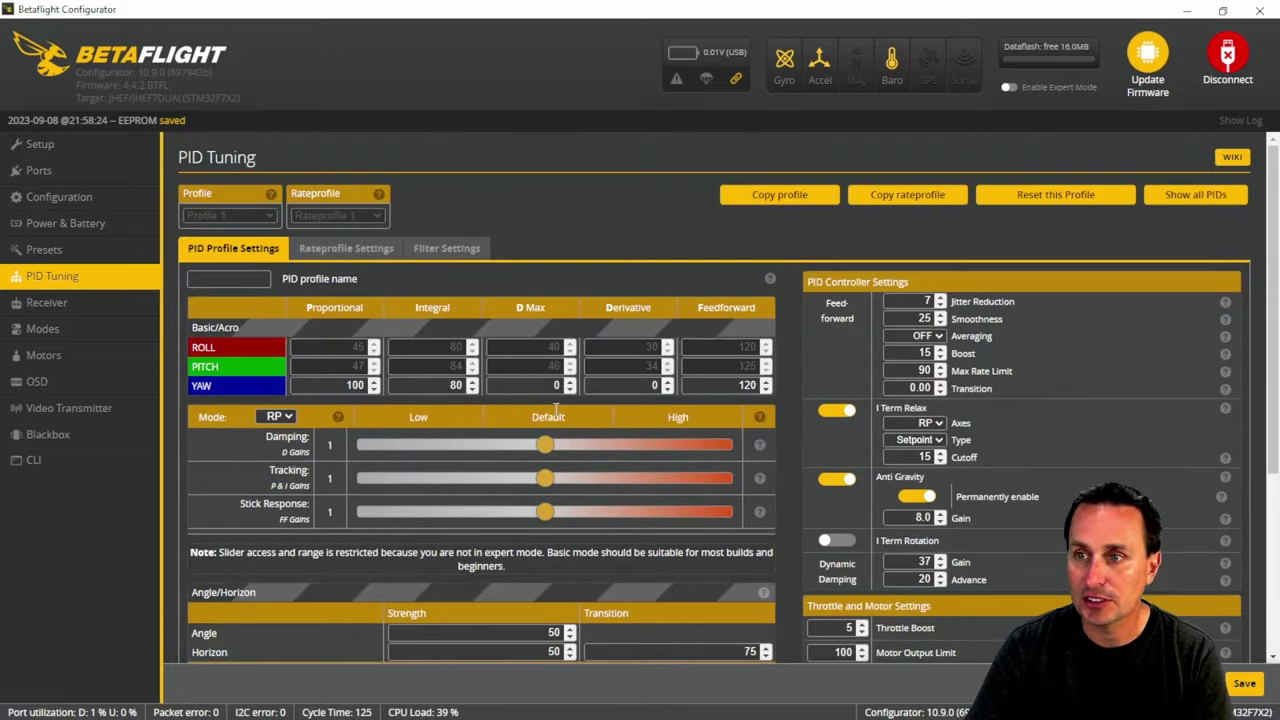
click(379, 255)
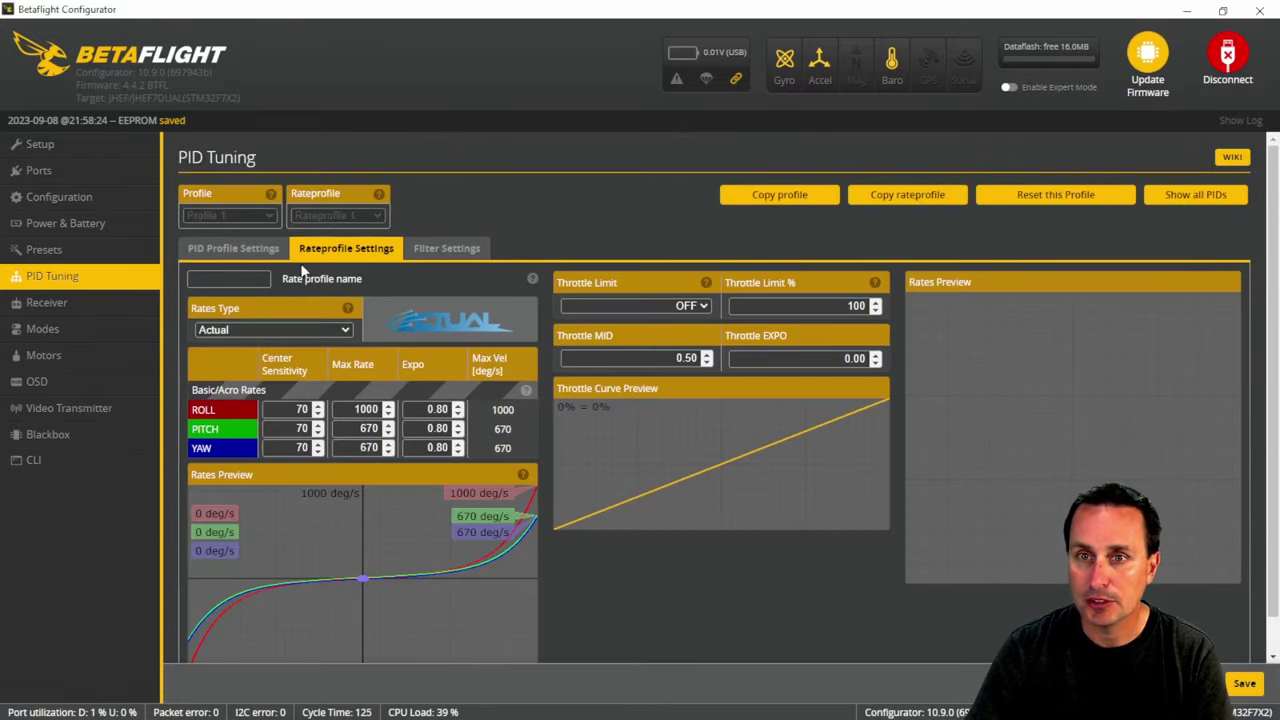
click(233, 248)
scroll(736, 503, down, 5)
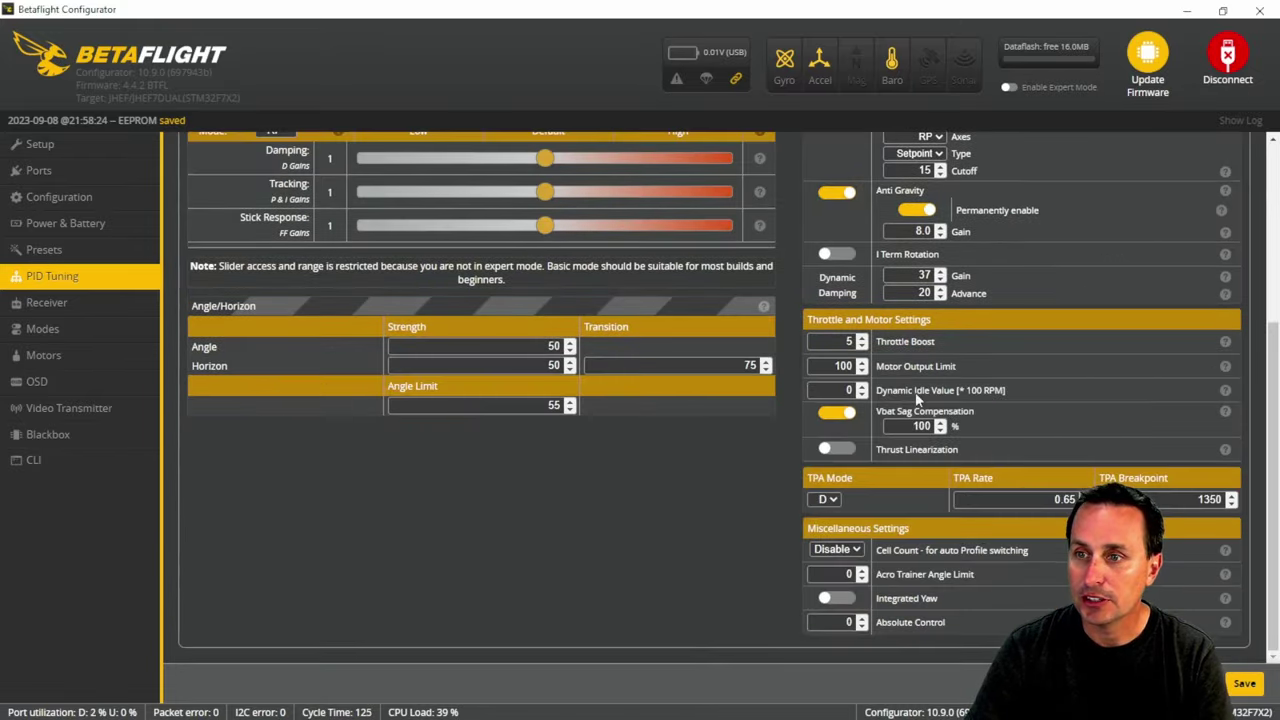
click(836, 503)
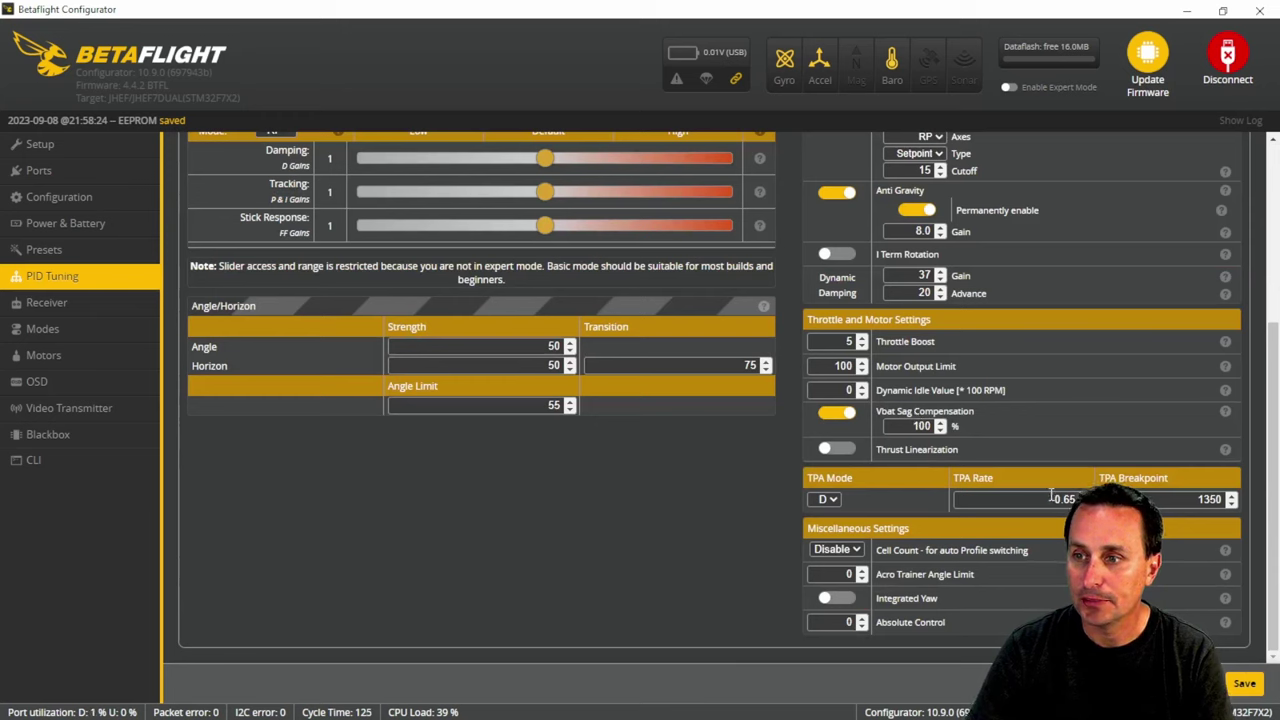
double_click(1037, 497)
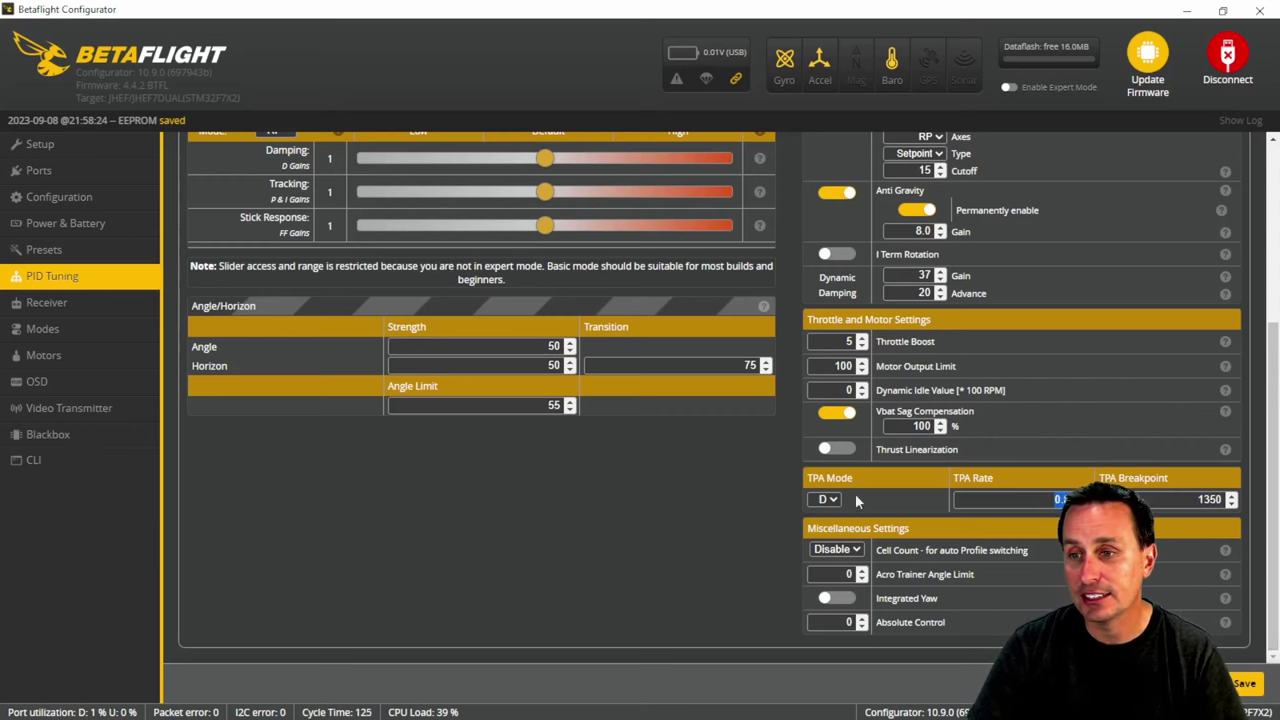
double_click(1055, 499)
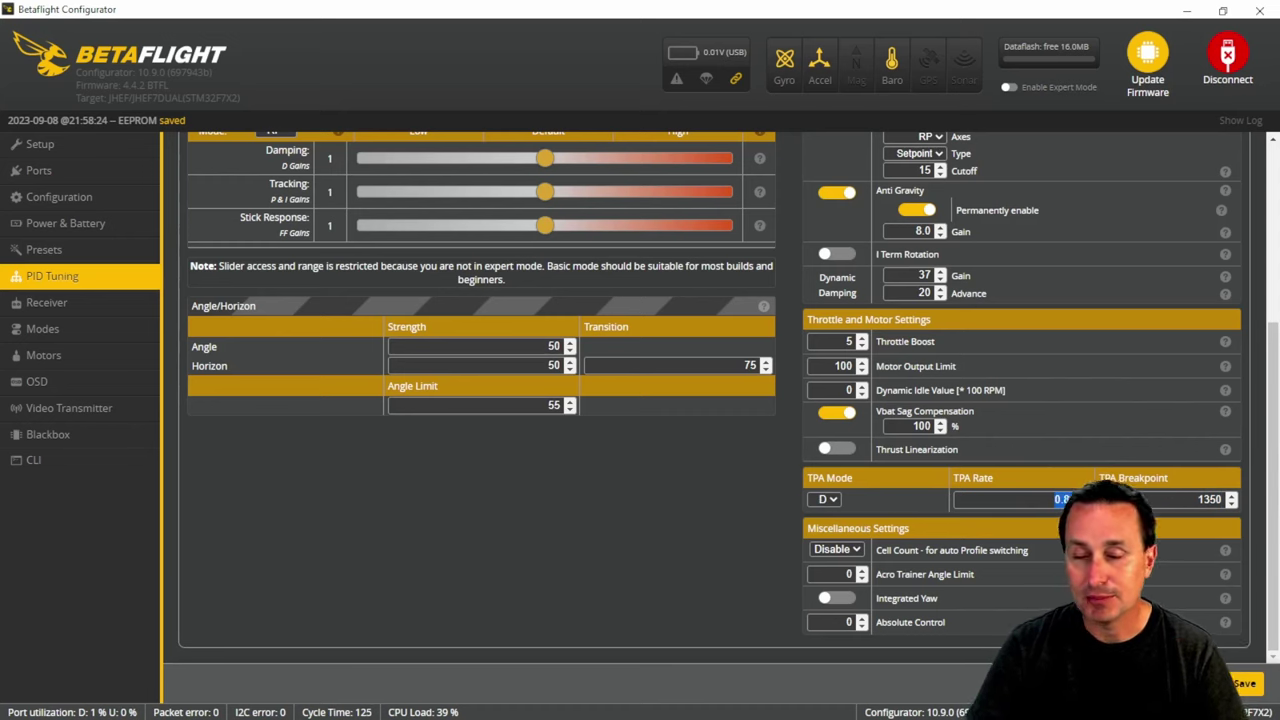
Switch to Blackbox Explorer and examine the throttle position where the motor oscillations begin, around 00:09.8
key(Tab)
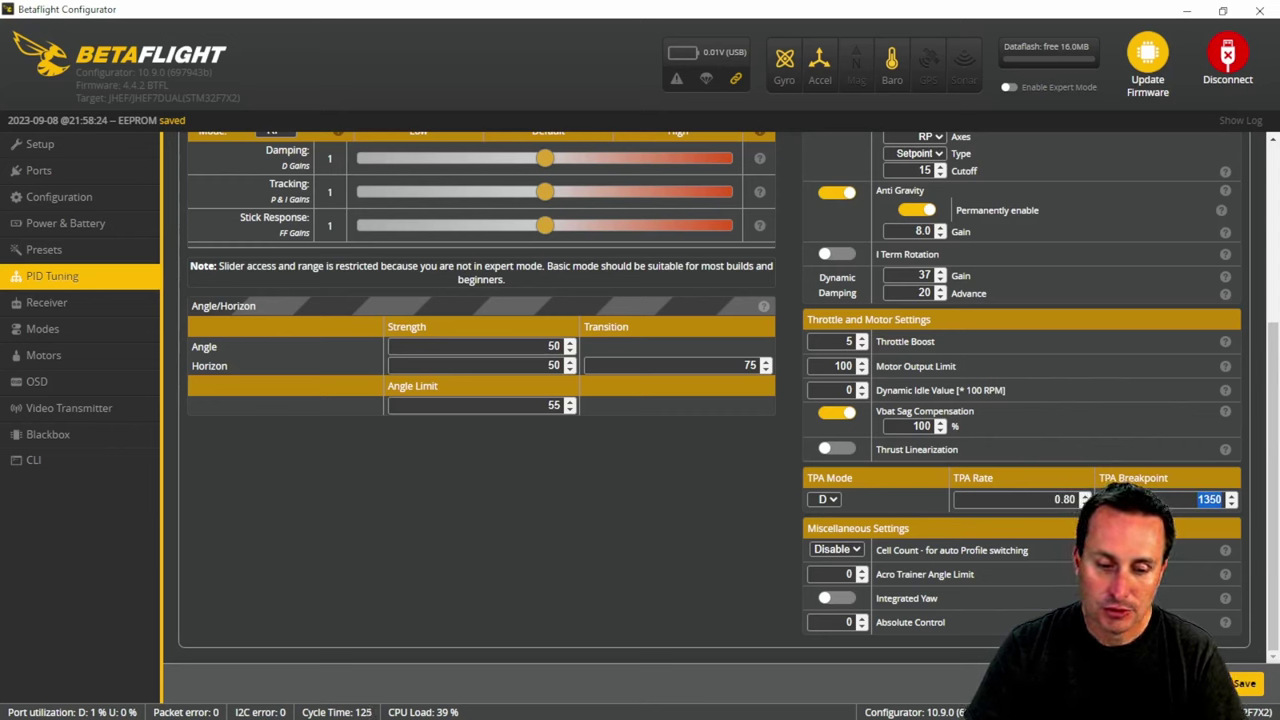
key(alt+Tab)
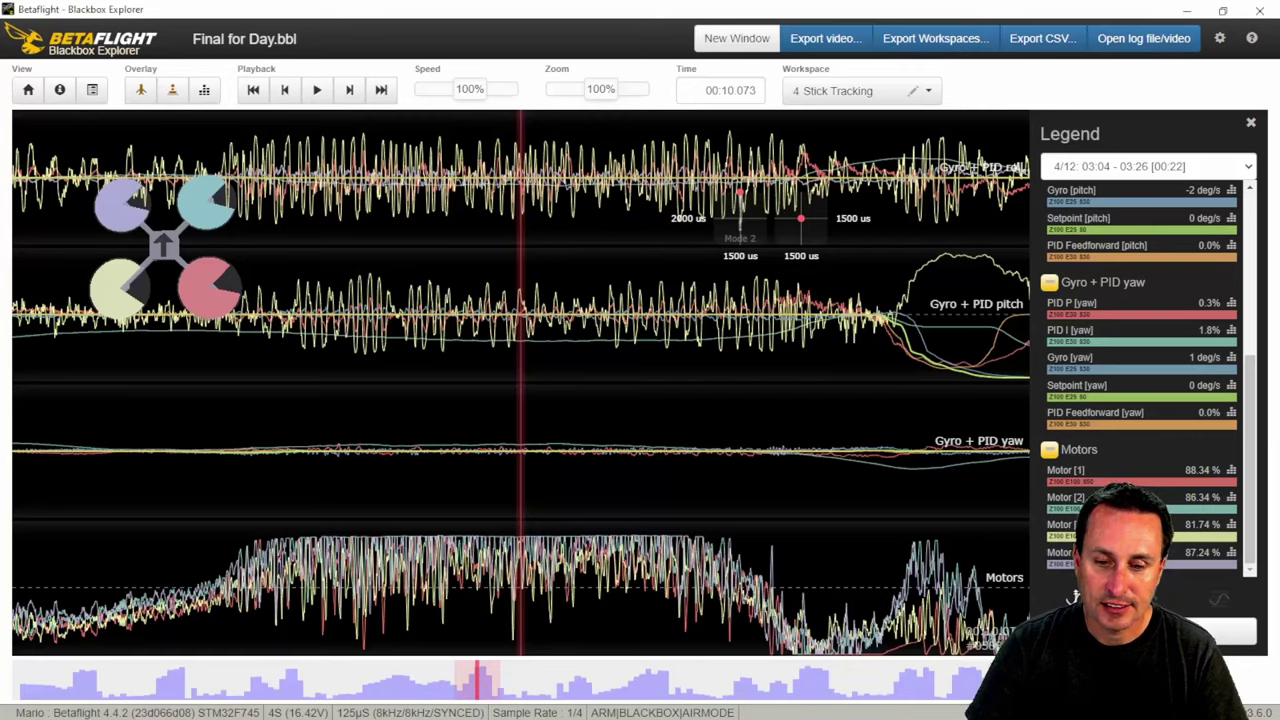
drag(573, 531, 687, 531)
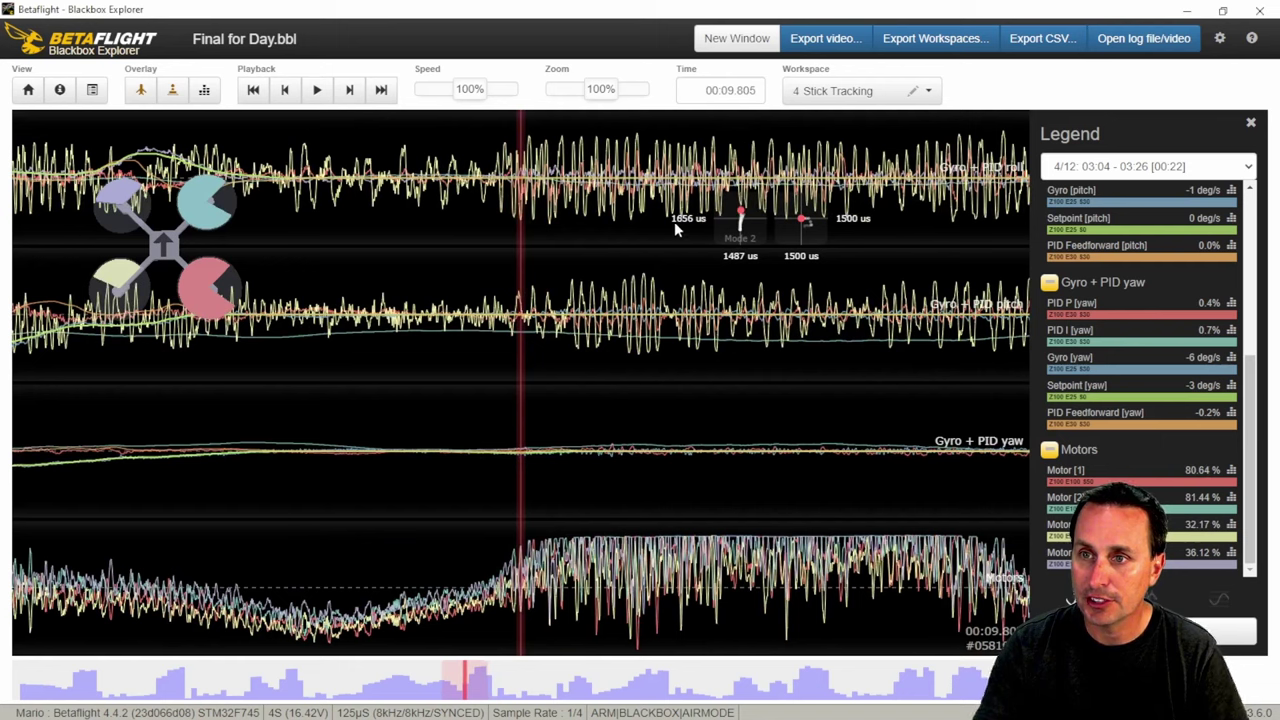
Return to Betaflight Configurator and set the TPA Breakpoint to 1650 in the PID profile settings
click(1186, 10)
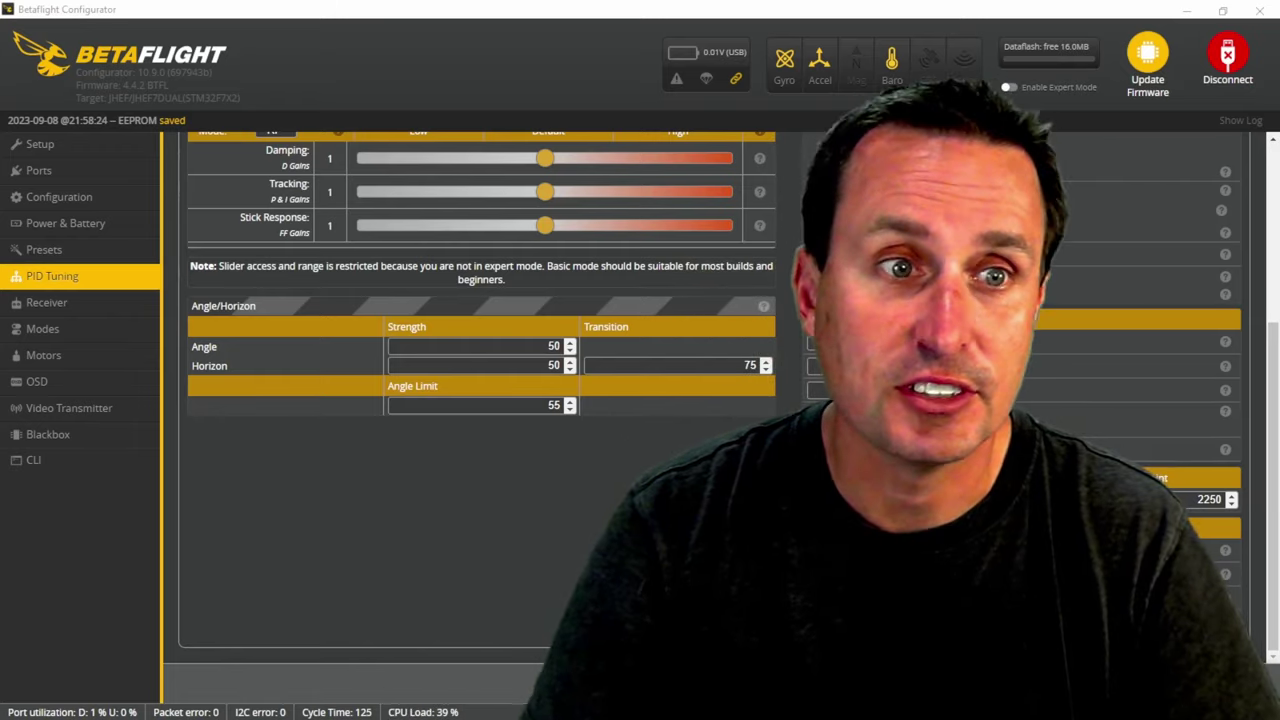
double_click(1205, 499)
text(1650)
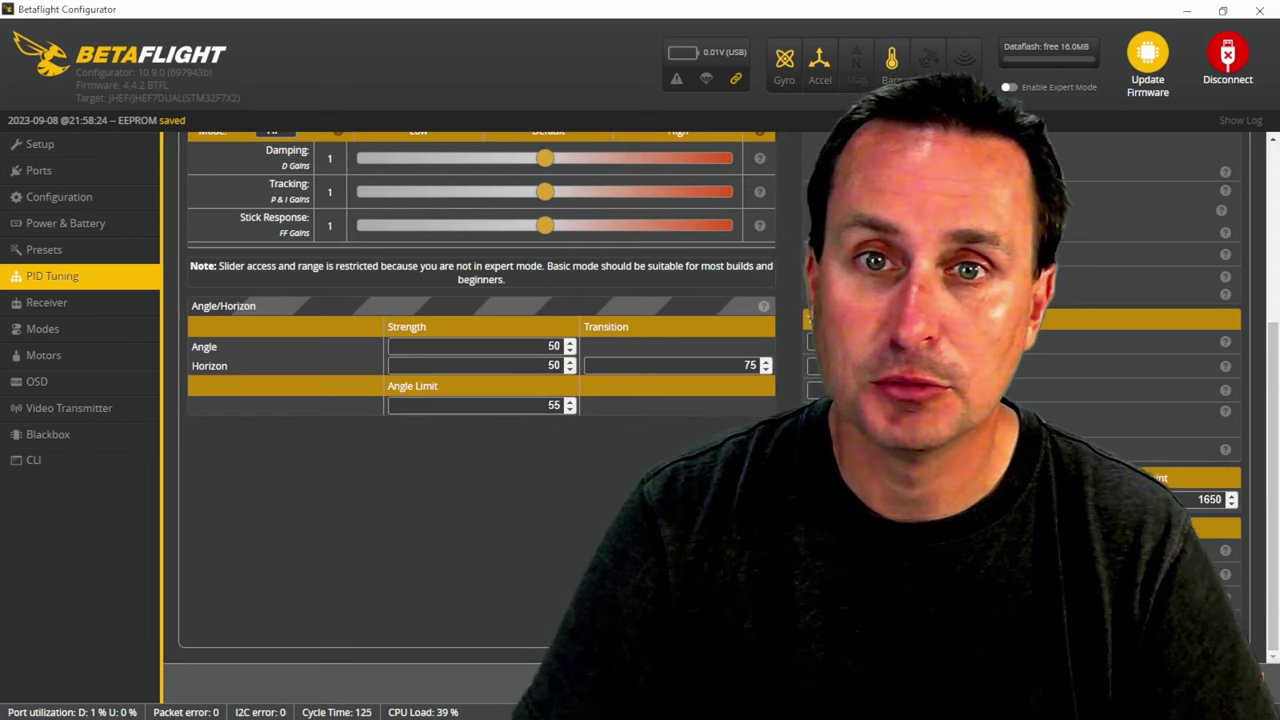
click(1042, 498)
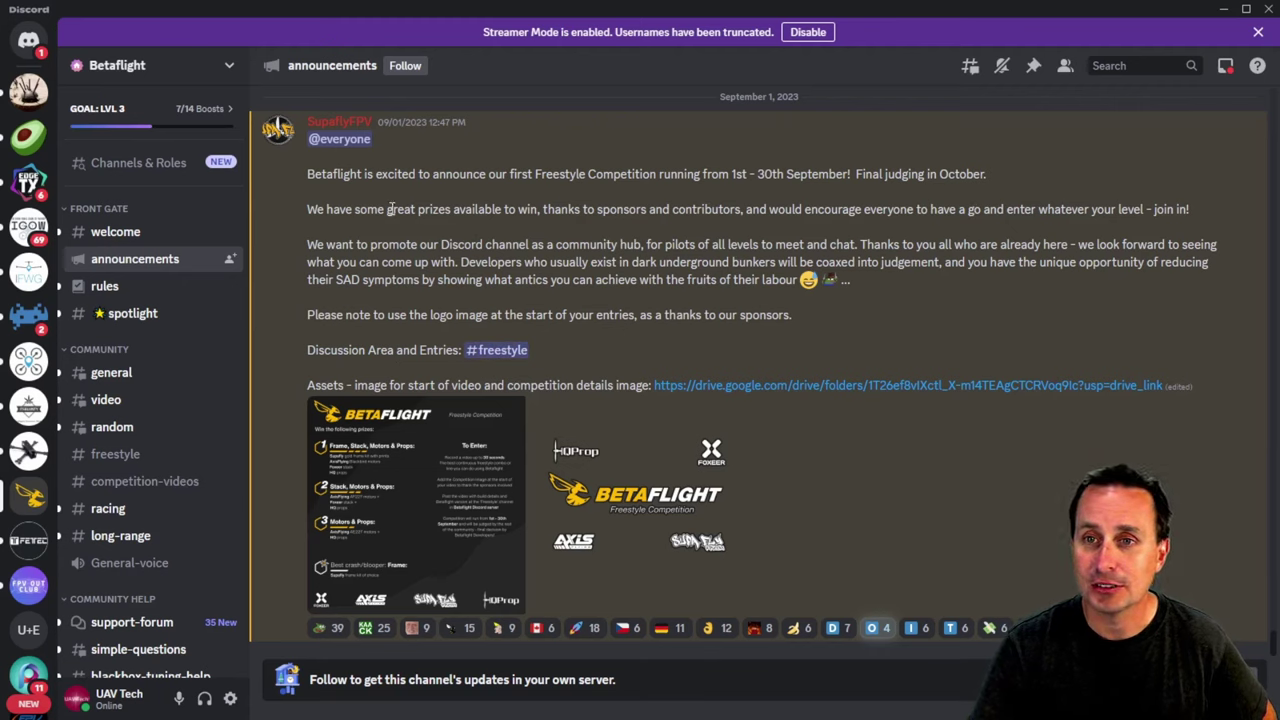
Read the Freestyle Competition announcement in the Betaflight Discord server's announcements channel, including its prizes and community paragraphs
drag(307, 209, 384, 209)
click(530, 228)
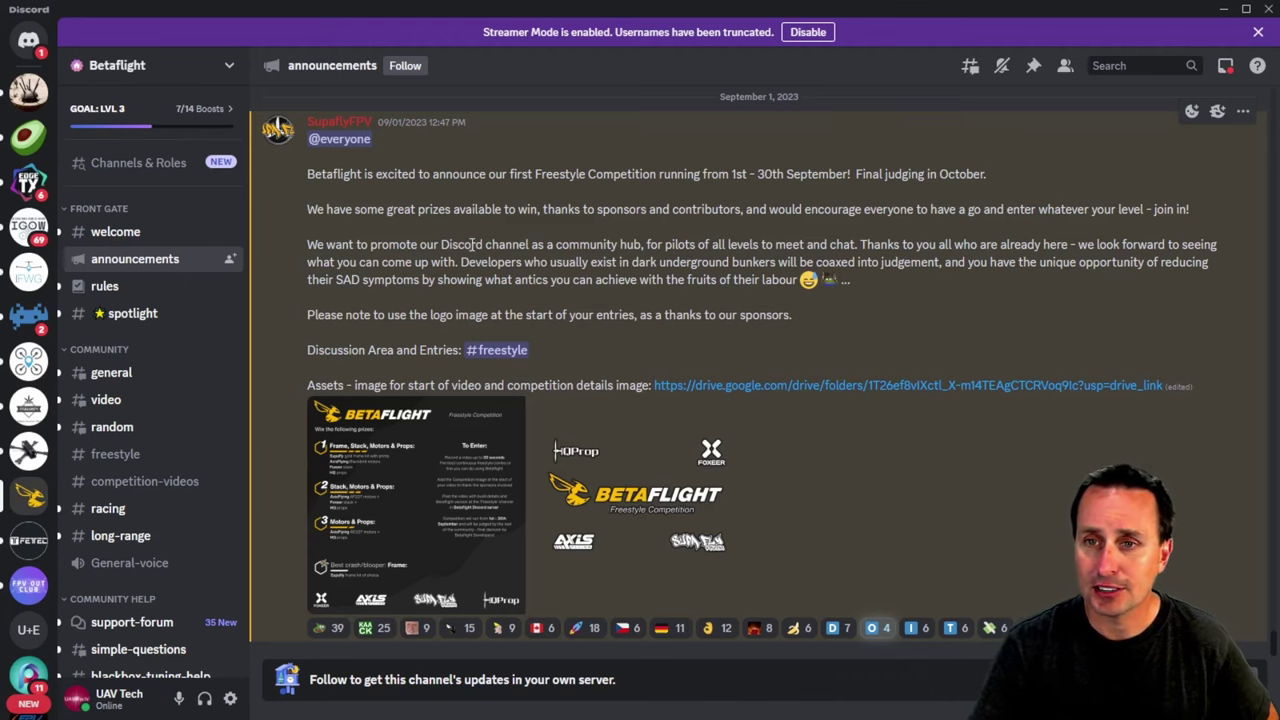
drag(437, 203, 306, 209)
click(601, 378)
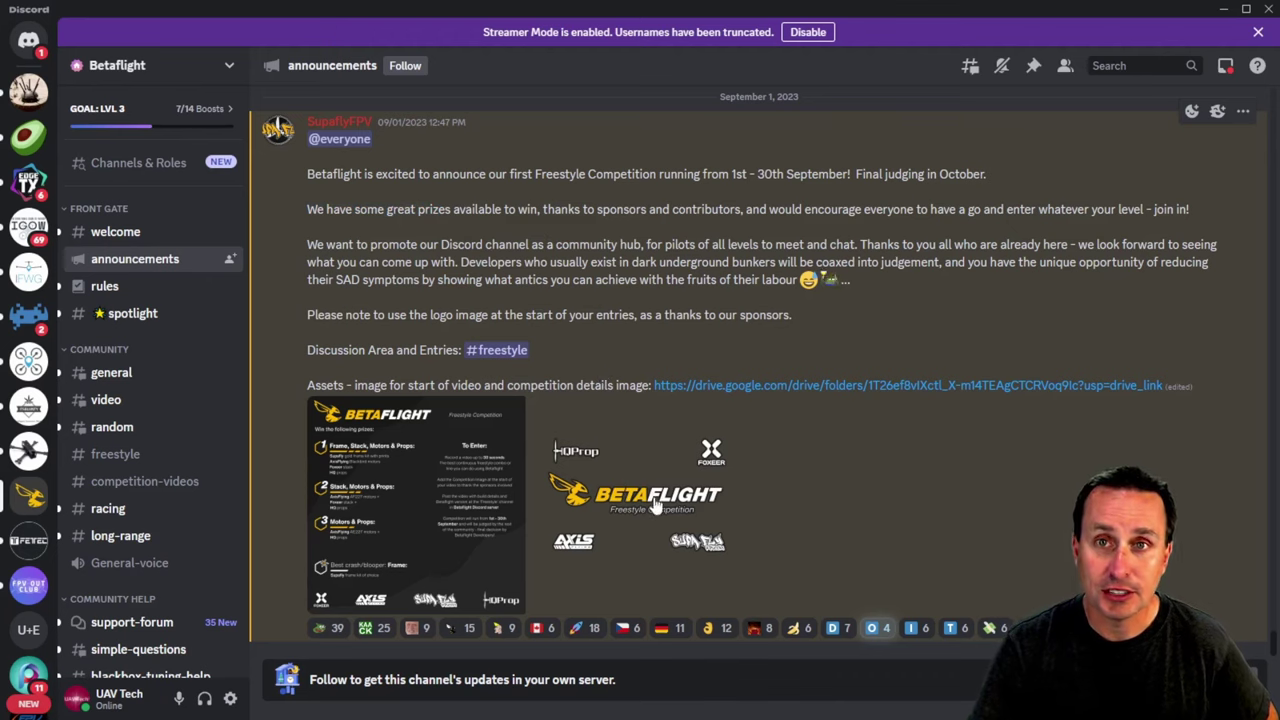